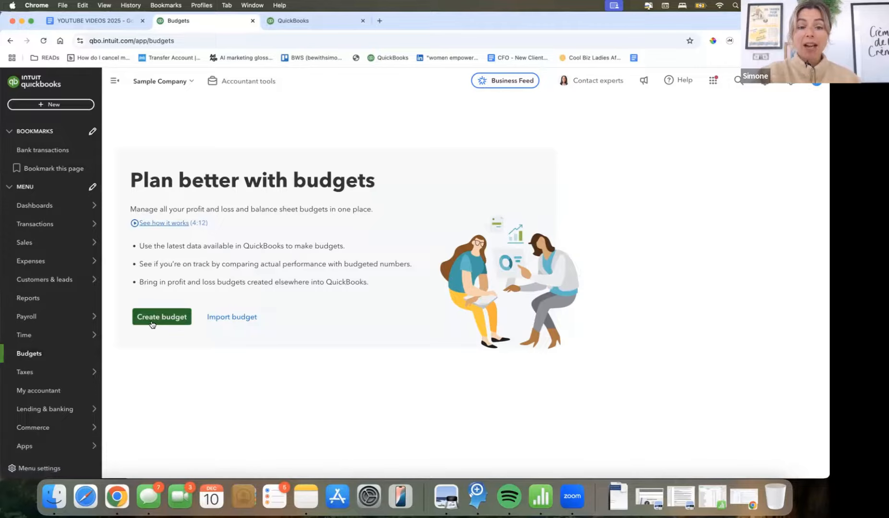
- Create a consolidated profit and loss budget for FY 2025 (Jan 2025 - Dec 2025), pre-filled with Actuals 2024 (YTD)
{"action": "left_click", "coordinate": [297, 23]}
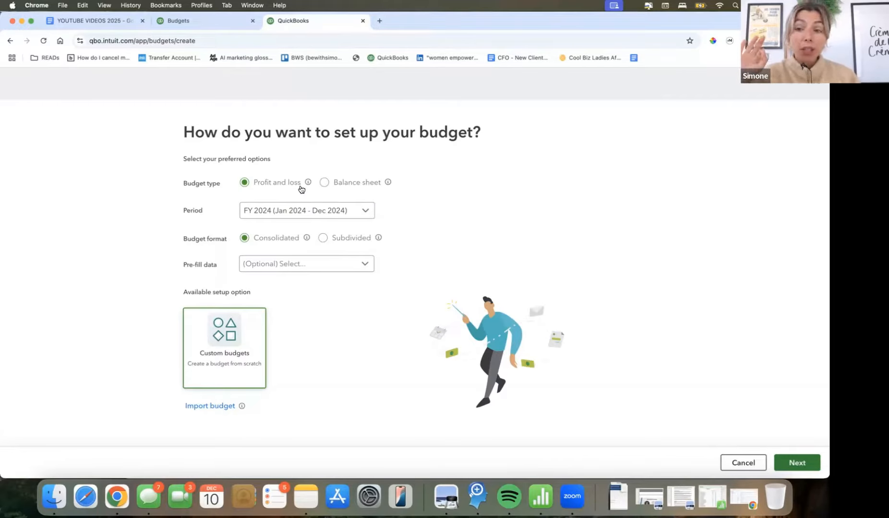
{"action": "left_click", "coordinate": [298, 211]}
{"action": "left_click", "coordinate": [298, 283]}
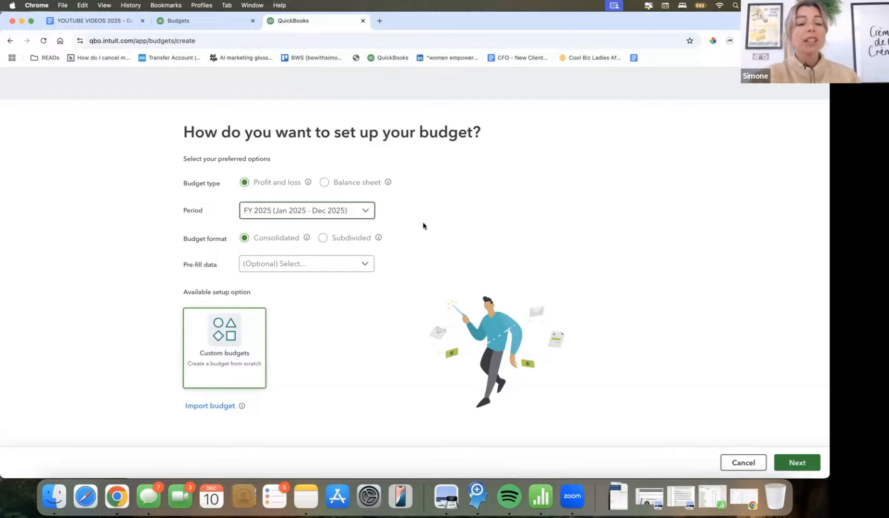
{"action": "mouse_move", "coordinate": [306, 240]}
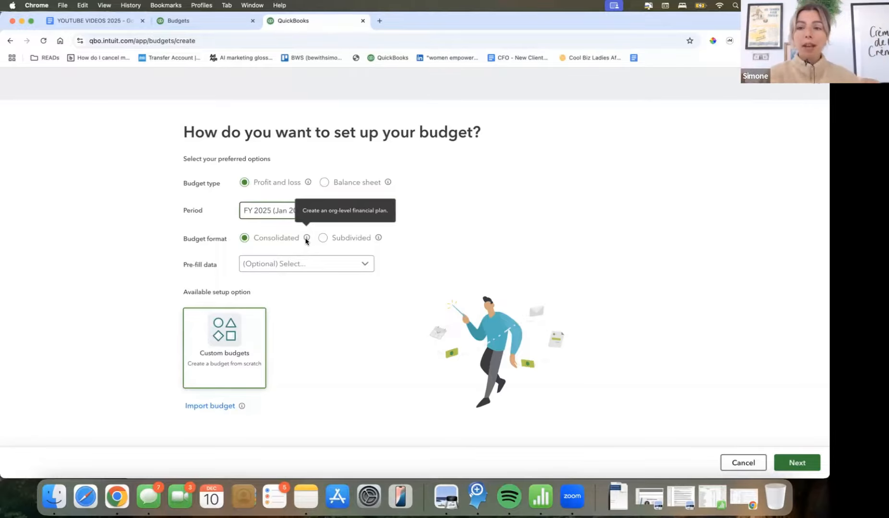
{"action": "mouse_move", "coordinate": [378, 240]}
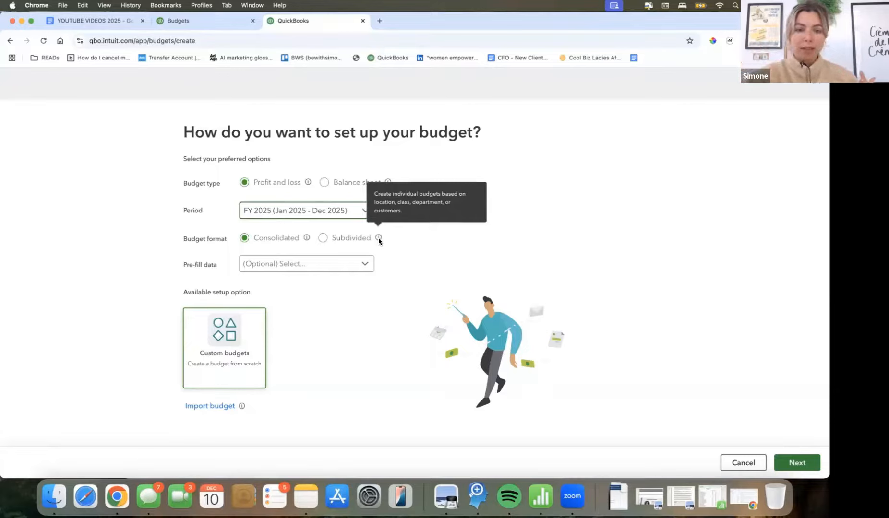
{"action": "left_click", "coordinate": [329, 264]}
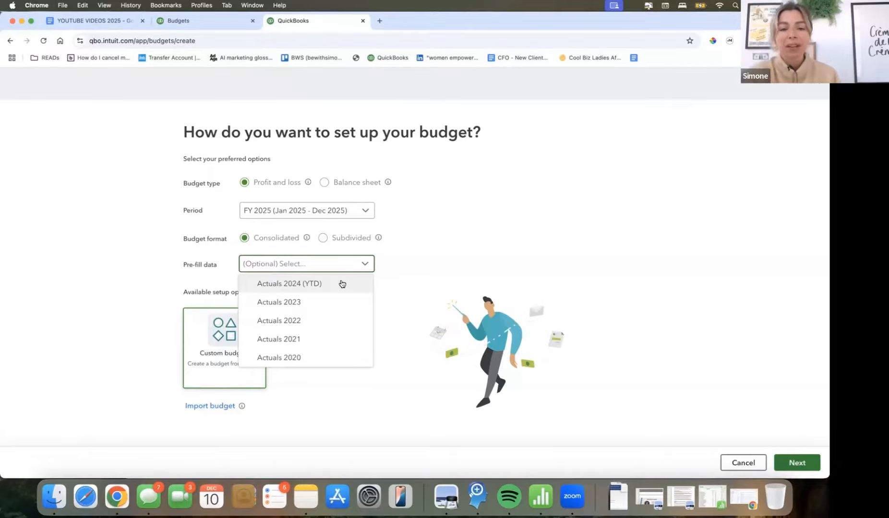
{"action": "left_click", "coordinate": [342, 284]}
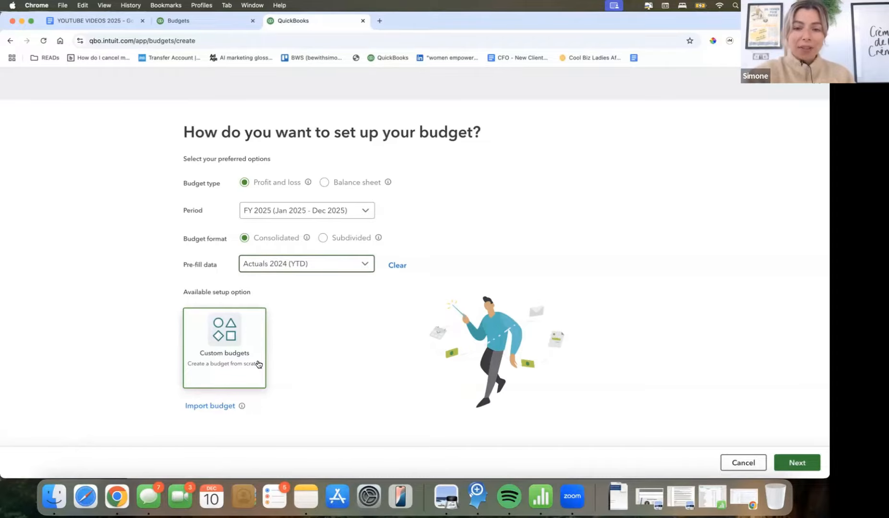
{"action": "left_click", "coordinate": [773, 460]}
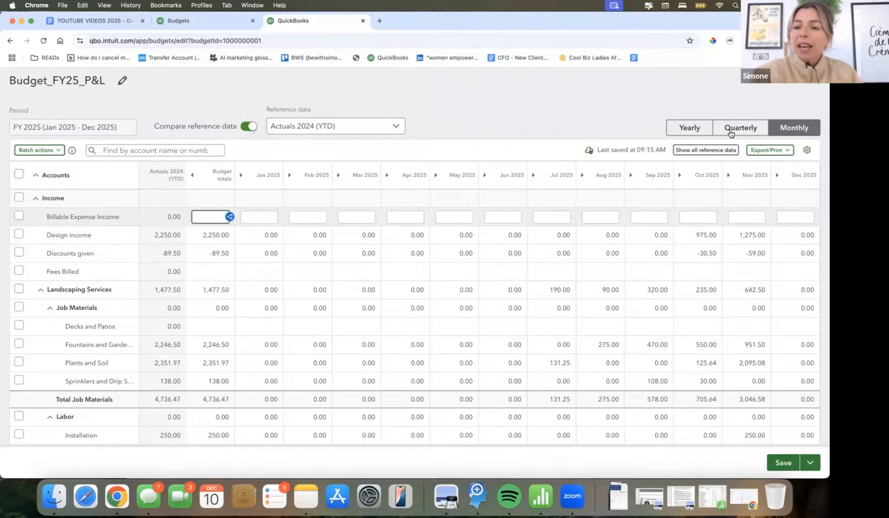
- Compare the yearly, quarterly and monthly budget layouts, ending on yearly, and collapse and re-expand the Actuals 2024 reference column
{"action": "left_click", "coordinate": [690, 128]}
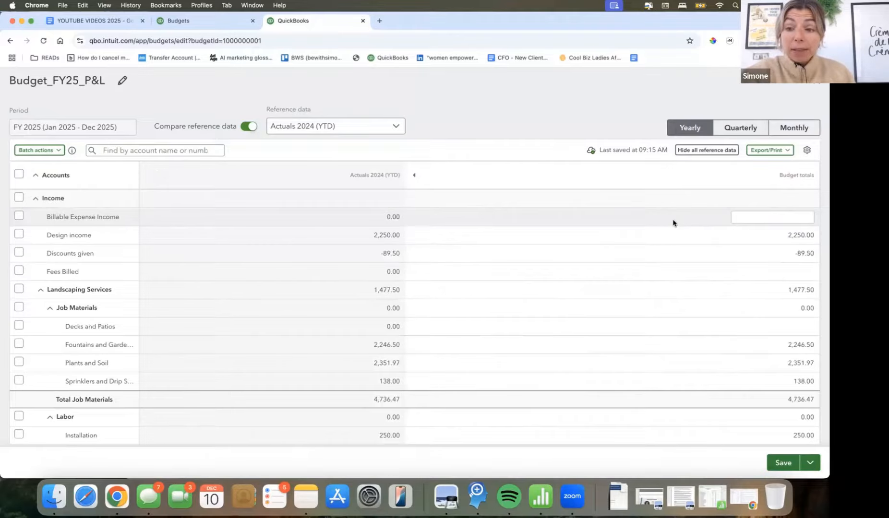
{"action": "left_click", "coordinate": [740, 127]}
{"action": "left_click", "coordinate": [780, 129]}
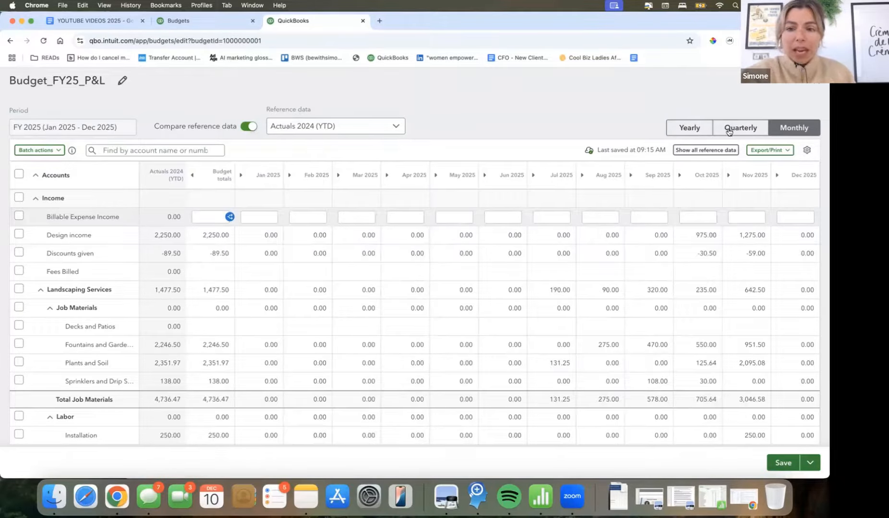
{"action": "left_click", "coordinate": [690, 128]}
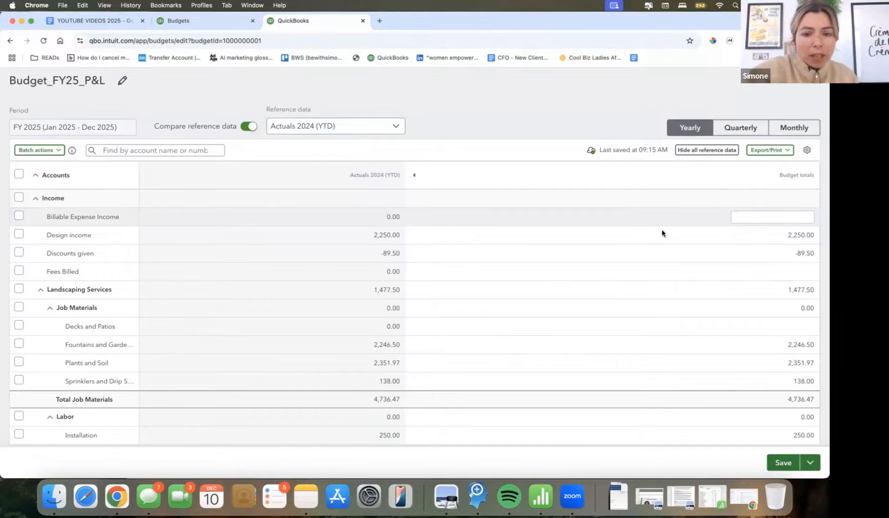
{"action": "left_click", "coordinate": [413, 175]}
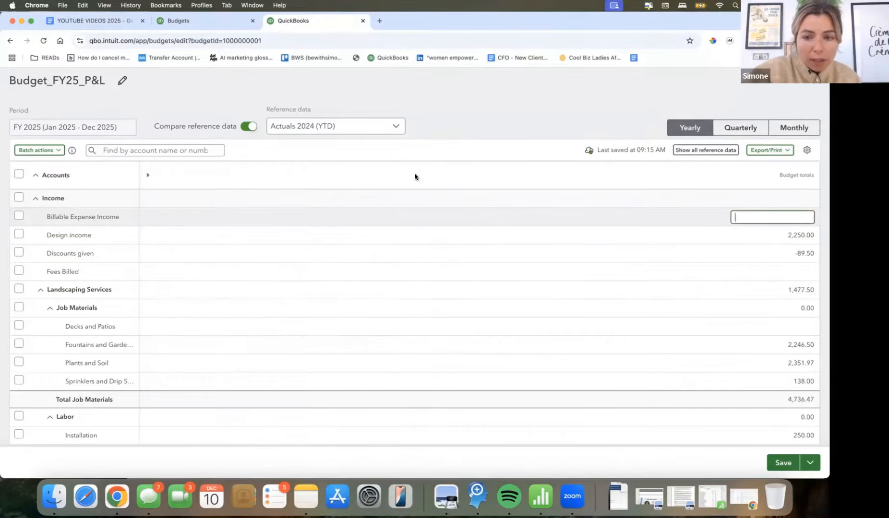
{"action": "left_click", "coordinate": [148, 175]}
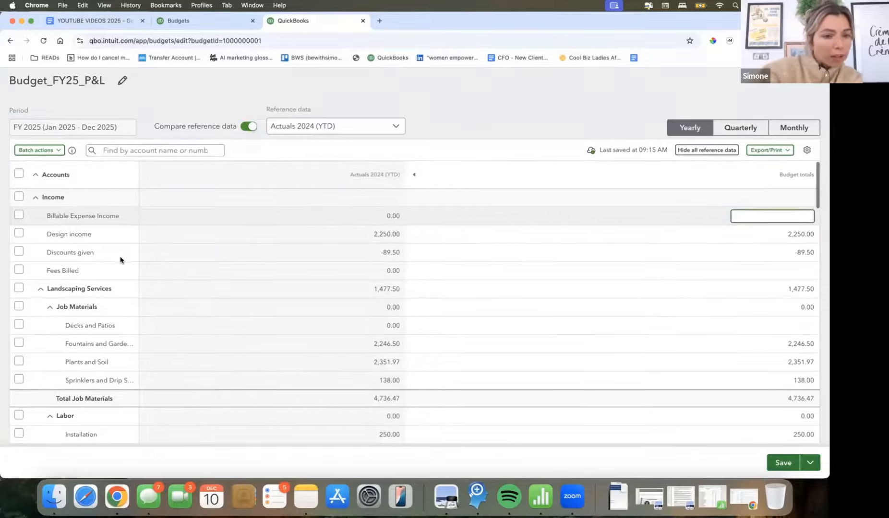
- Review the income and cost of goods sold accounts, comparing the 2024 actuals with the yearly budget totals
{"action": "scroll", "coordinate": [90, 285], "scroll_direction": "down", "scroll_amount": 2}
{"action": "scroll", "coordinate": [112, 340], "scroll_direction": "down", "scroll_amount": 4}
{"action": "scroll", "coordinate": [77, 282], "scroll_direction": "up", "scroll_amount": 5}
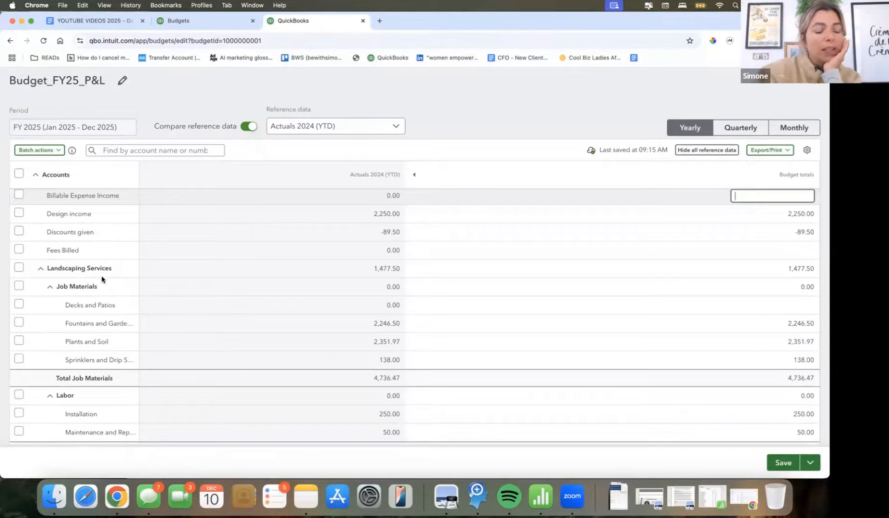
{"action": "scroll", "coordinate": [96, 311], "scroll_direction": "down", "scroll_amount": 3}
{"action": "scroll", "coordinate": [103, 336], "scroll_direction": "down", "scroll_amount": 3}
{"action": "scroll", "coordinate": [109, 363], "scroll_direction": "down", "scroll_amount": 4}
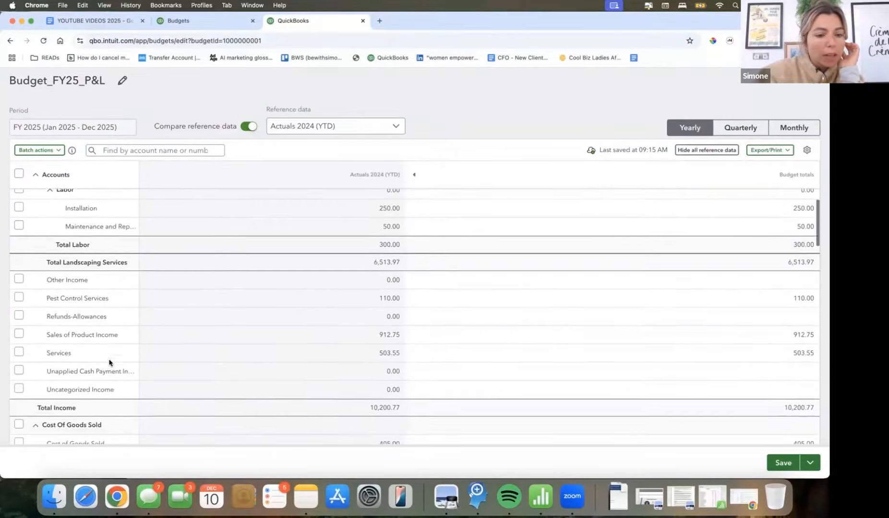
{"action": "scroll", "coordinate": [127, 308], "scroll_direction": "down", "scroll_amount": 3}
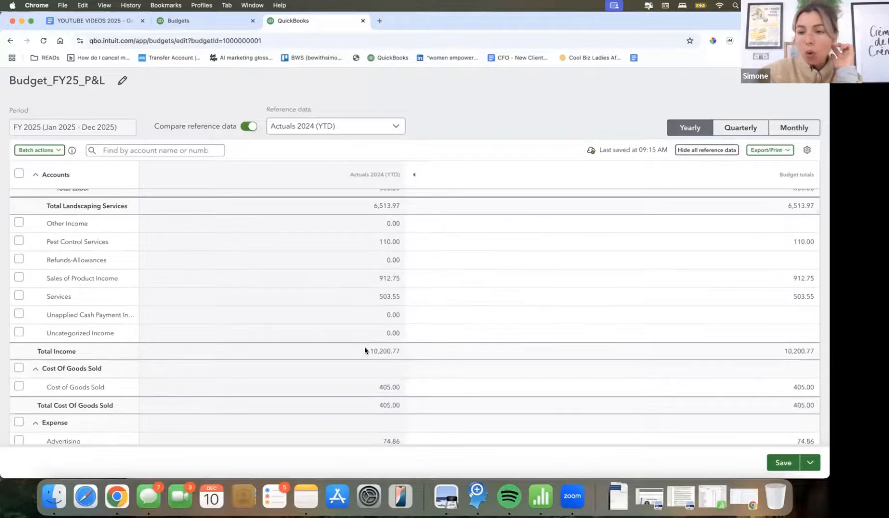
{"action": "scroll", "coordinate": [712, 242], "scroll_direction": "up", "scroll_amount": 3}
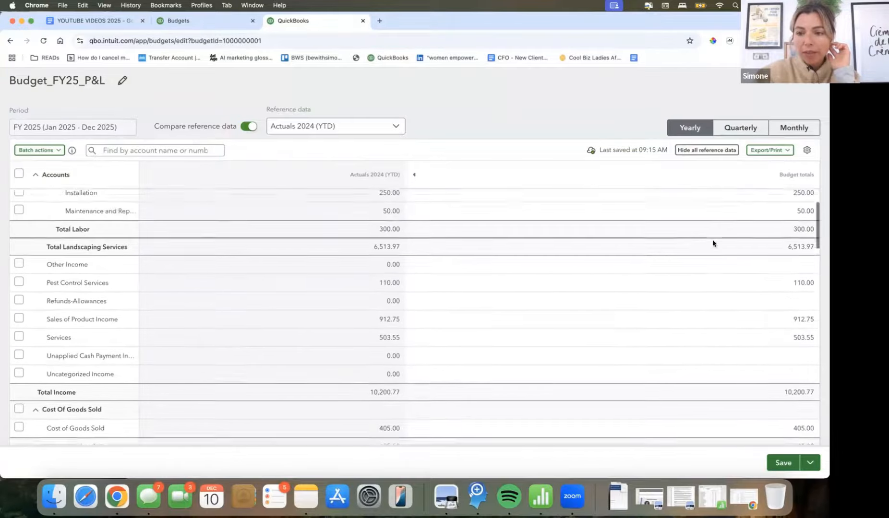
{"action": "left_click", "coordinate": [795, 221]}
{"action": "scroll", "coordinate": [799, 225], "scroll_direction": "up", "scroll_amount": 5}
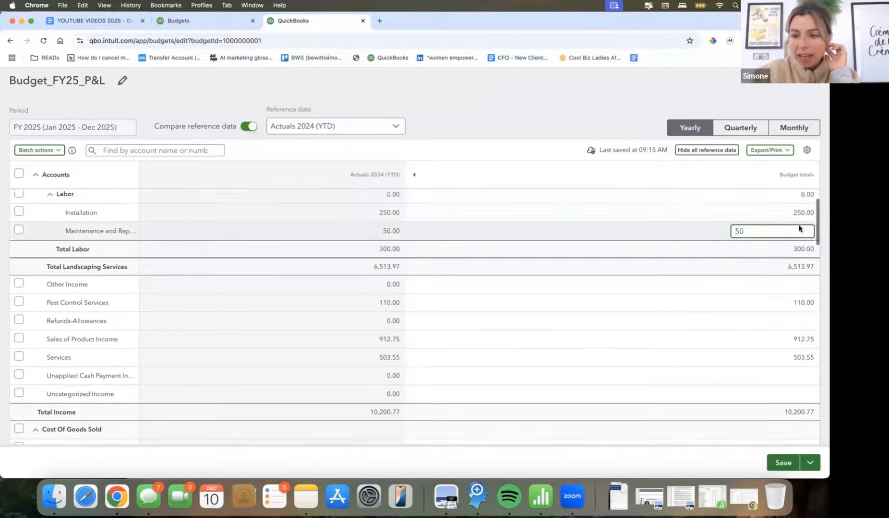
{"action": "scroll", "coordinate": [799, 226], "scroll_direction": "up", "scroll_amount": 2}
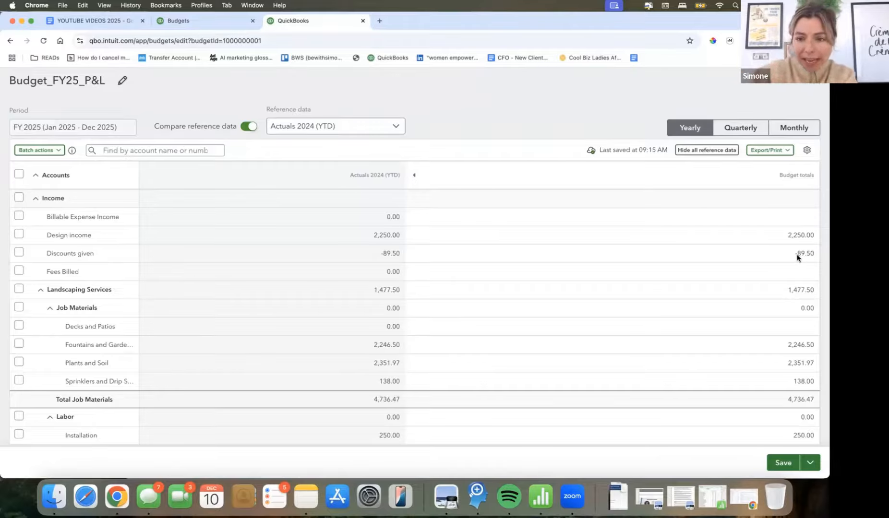
- Set the yearly budget total for Design income to 10000
{"action": "left_click", "coordinate": [790, 236]}
{"action": "double_click", "coordinate": [790, 235]}
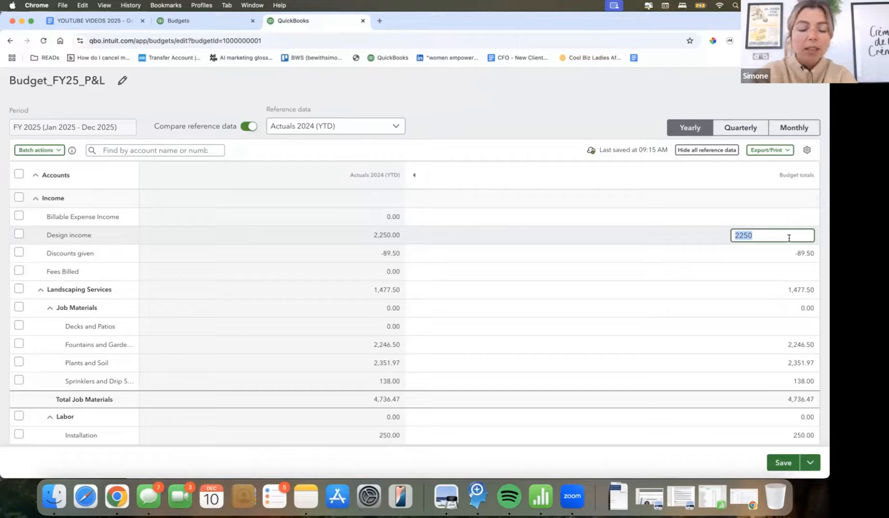
{"action": "type", "text": "10000"}
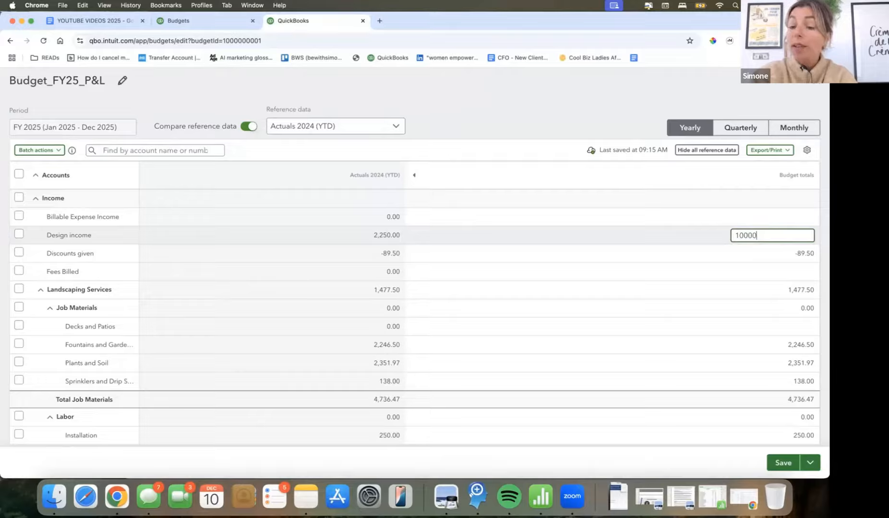
{"action": "key", "text": "Tab"}
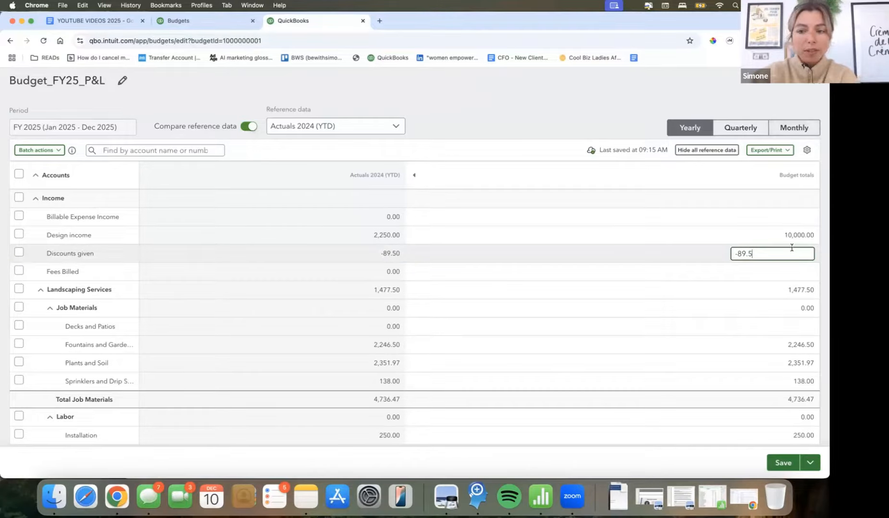
- Check how the Design income budget is spread across the months, and return to the yearly layout
{"action": "left_click", "coordinate": [794, 127]}
{"action": "left_click", "coordinate": [593, 251]}
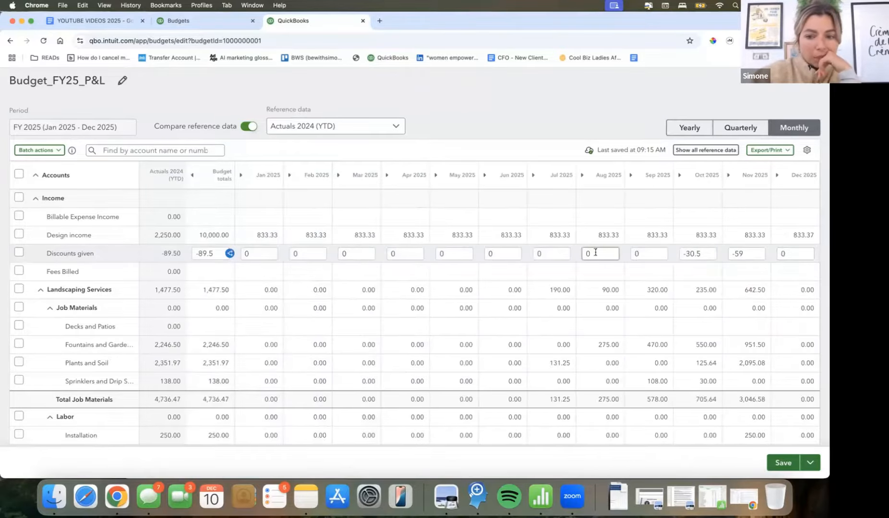
{"action": "left_click", "coordinate": [797, 253]}
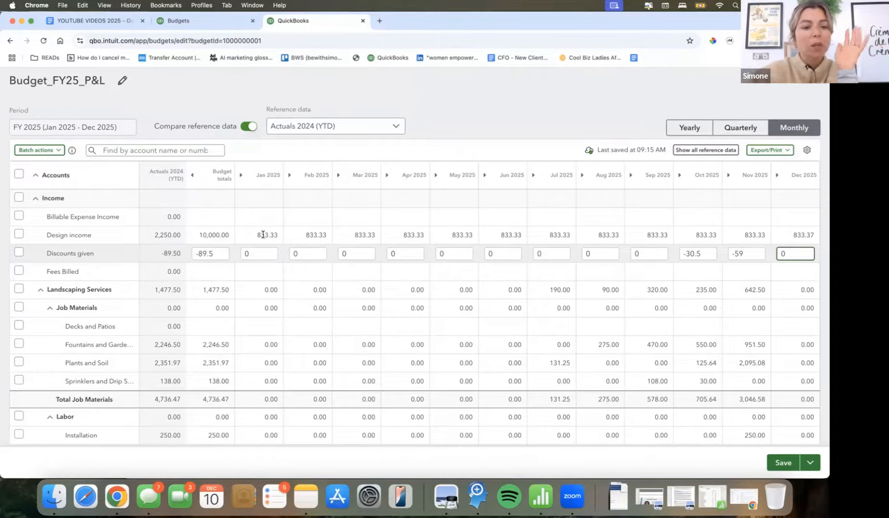
{"action": "left_click", "coordinate": [688, 130]}
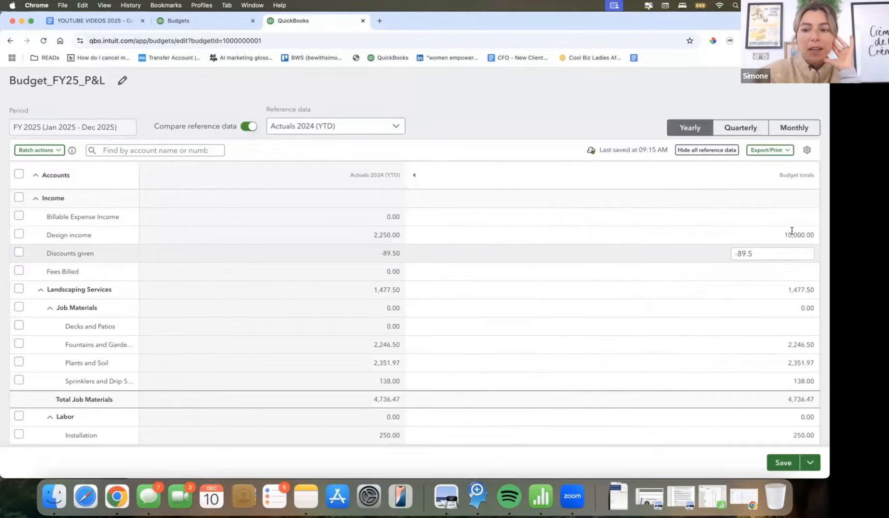
- In the monthly layout, set the Jan 2025 budget for Design income to 5000
{"action": "left_click", "coordinate": [793, 131]}
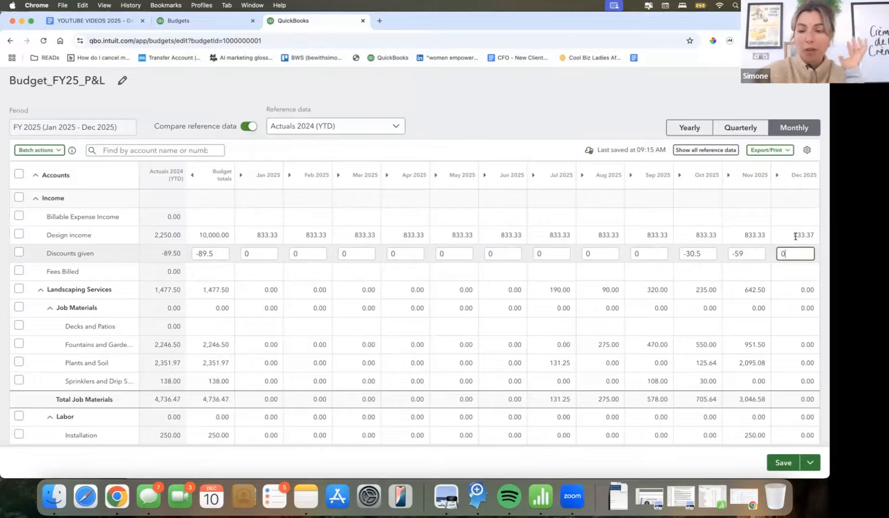
{"action": "left_click", "coordinate": [261, 235]}
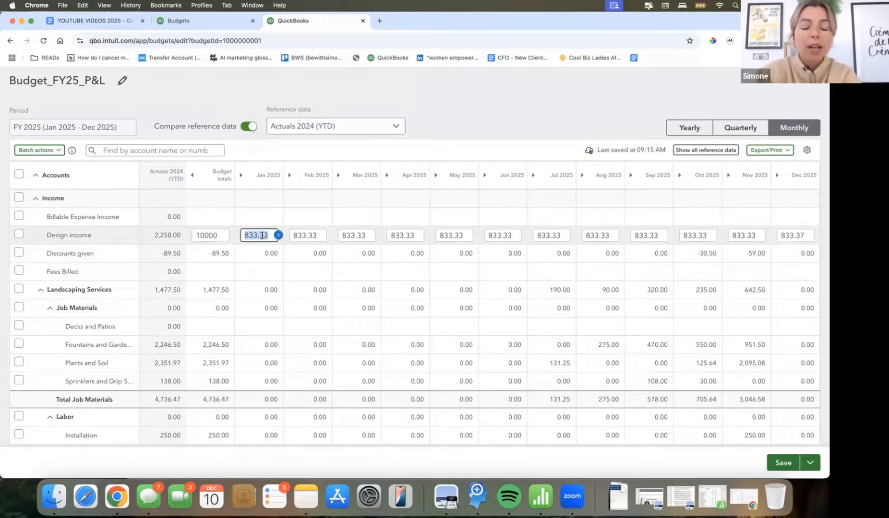
{"action": "type", "text": "5,000"}
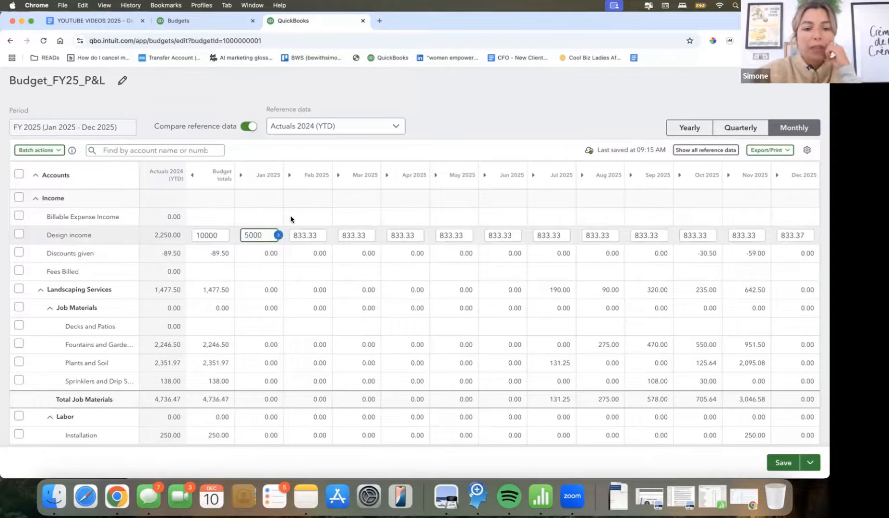
{"action": "left_click", "coordinate": [313, 217]}
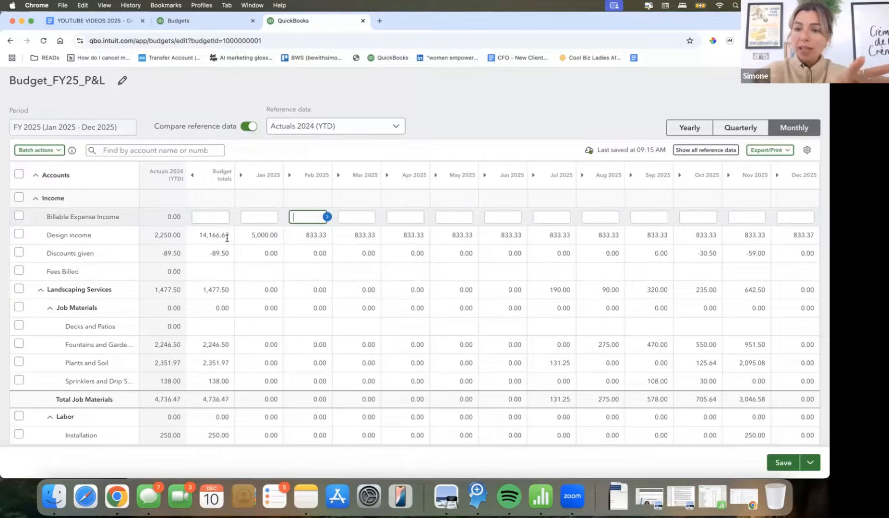
- Review the budget totals of the income accounts in the yearly layout, including Design income, Discounts given and Landscaping Services
{"action": "left_click", "coordinate": [704, 127]}
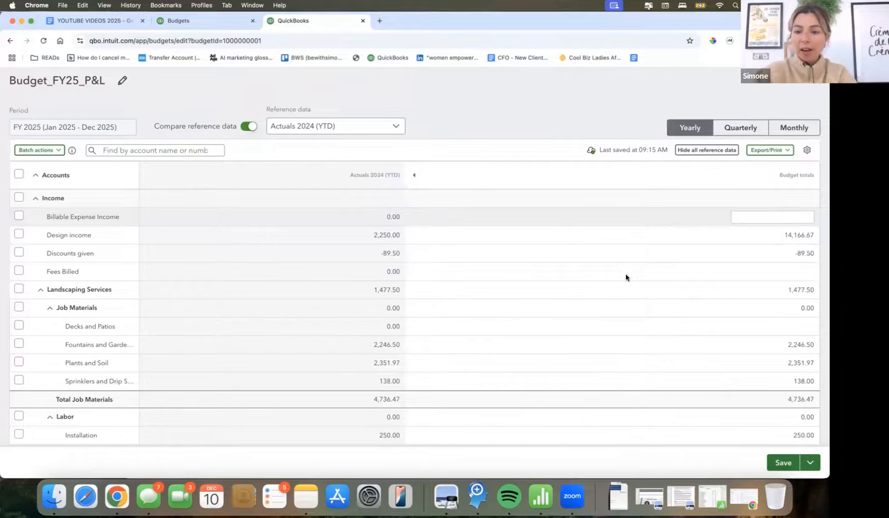
{"action": "scroll", "coordinate": [626, 276], "scroll_direction": "down", "scroll_amount": 3}
{"action": "scroll", "coordinate": [626, 275], "scroll_direction": "up", "scroll_amount": 3}
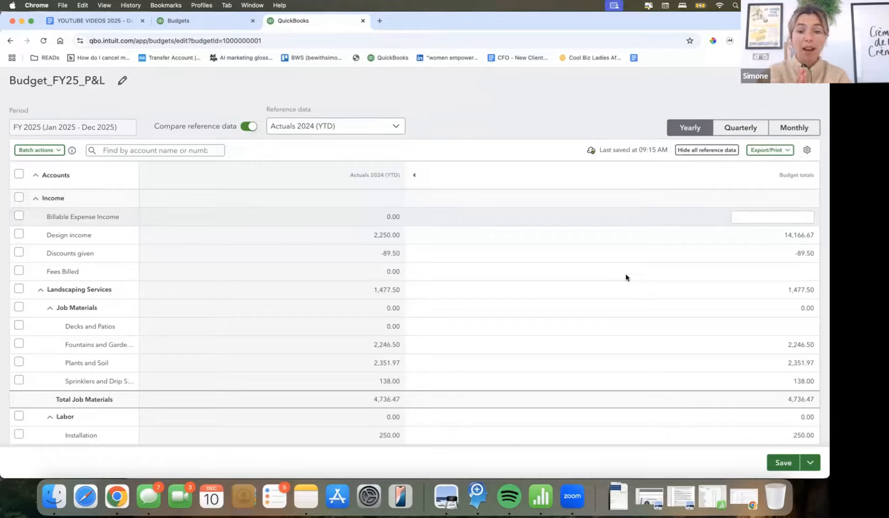
{"action": "scroll", "coordinate": [625, 277], "scroll_direction": "down", "scroll_amount": 1}
{"action": "scroll", "coordinate": [624, 278], "scroll_direction": "up", "scroll_amount": 1}
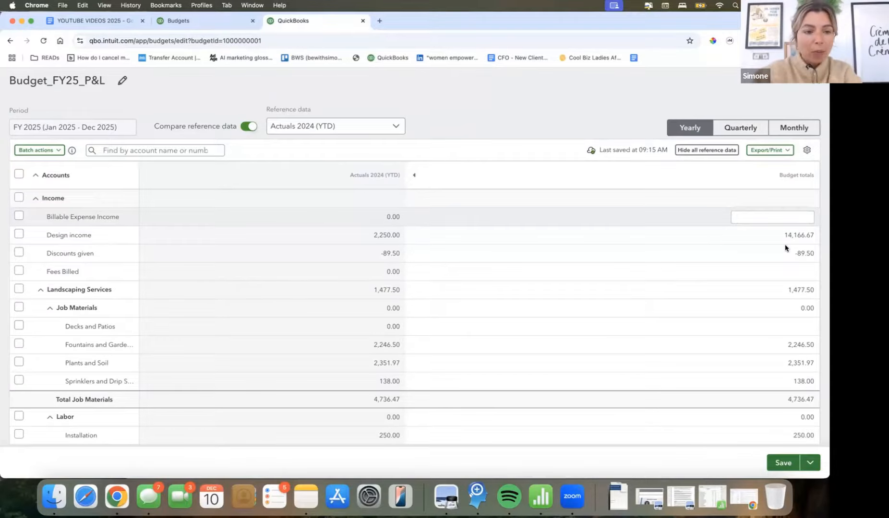
{"action": "scroll", "coordinate": [786, 248], "scroll_direction": "down", "scroll_amount": 1}
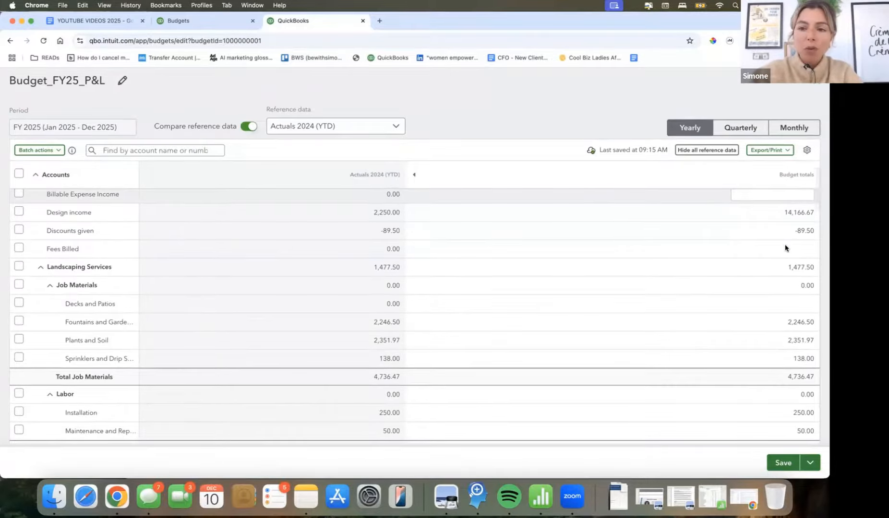
{"action": "scroll", "coordinate": [784, 247], "scroll_direction": "up", "scroll_amount": 1}
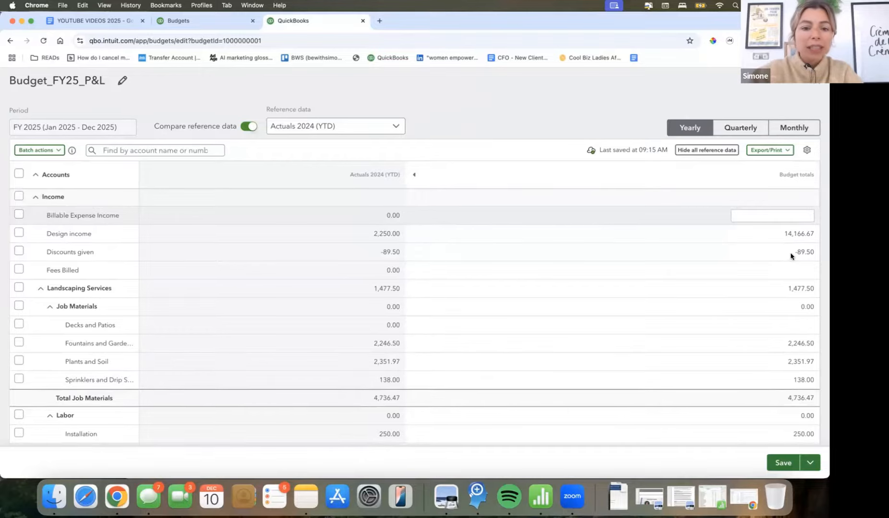
{"action": "left_click", "coordinate": [790, 254]}
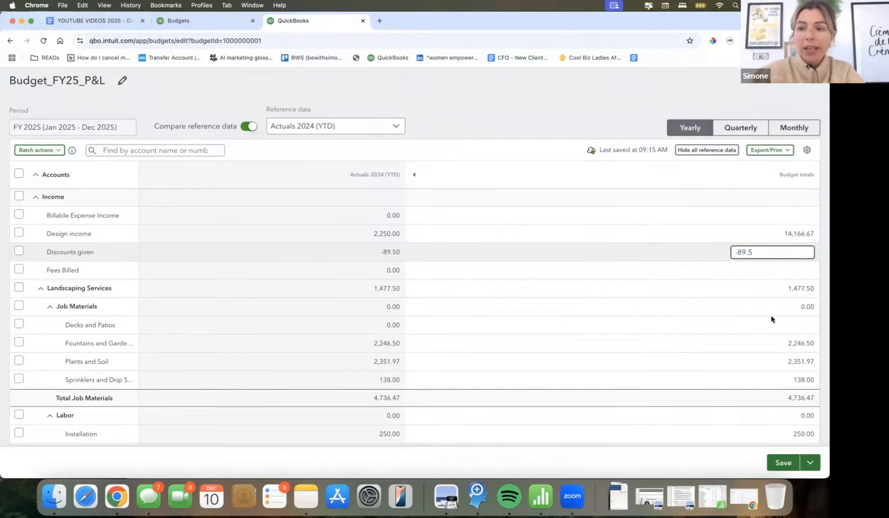
{"action": "scroll", "coordinate": [770, 317], "scroll_direction": "down", "scroll_amount": 3}
{"action": "scroll", "coordinate": [770, 317], "scroll_direction": "down", "scroll_amount": 5}
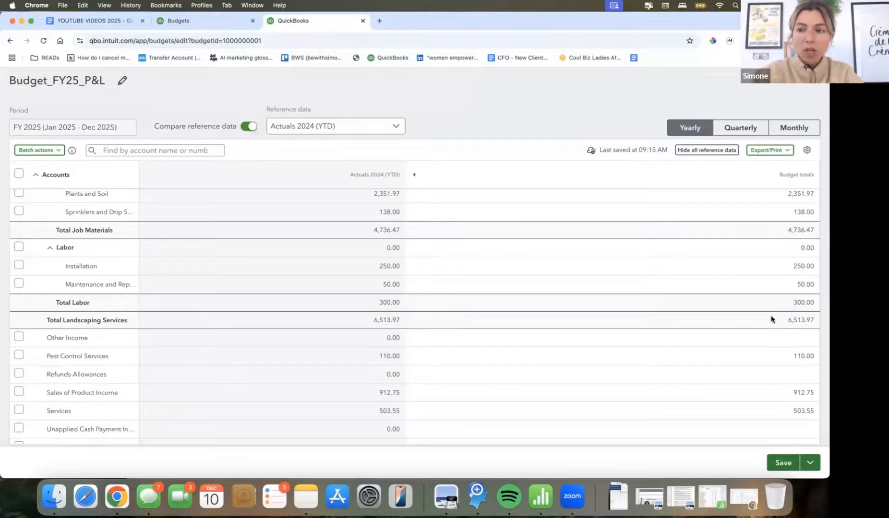
- Set the yearly budget total for the Commissions & fees expense account to 2000
{"action": "scroll", "coordinate": [770, 319], "scroll_direction": "down", "scroll_amount": 6}
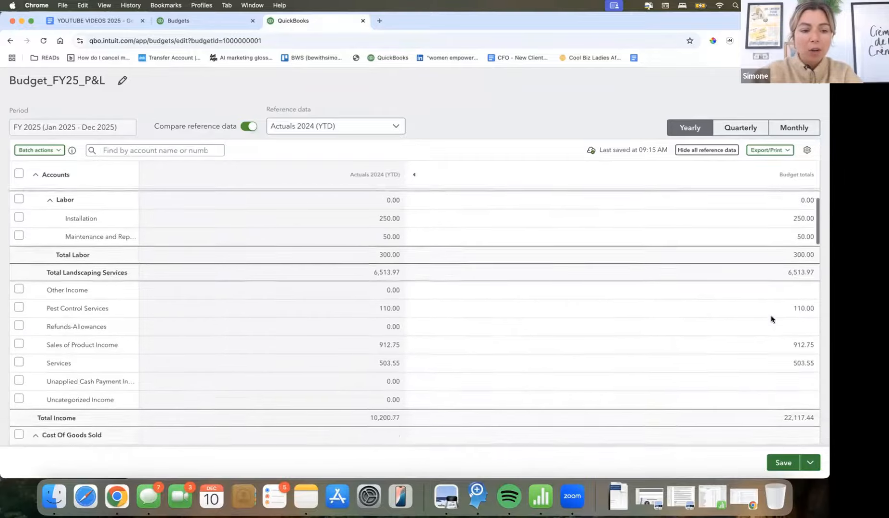
{"action": "scroll", "coordinate": [748, 331], "scroll_direction": "down", "scroll_amount": 2}
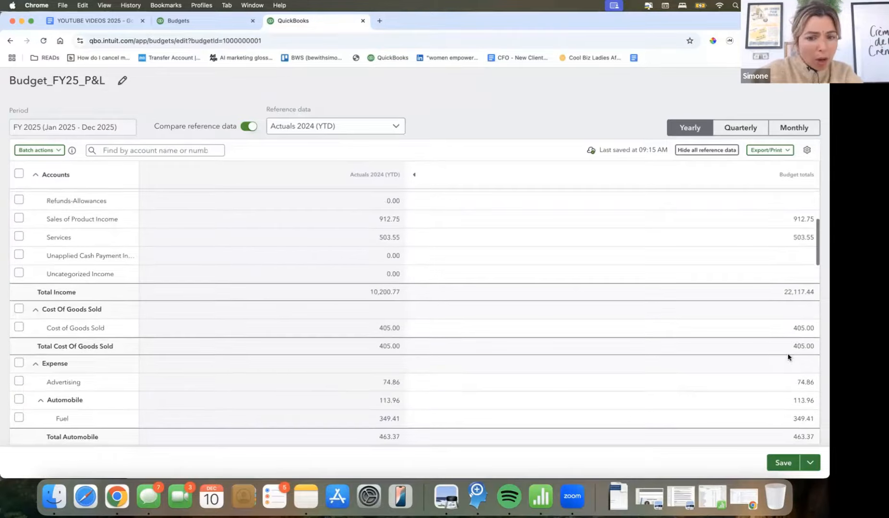
{"action": "scroll", "coordinate": [724, 285], "scroll_direction": "down", "scroll_amount": 6}
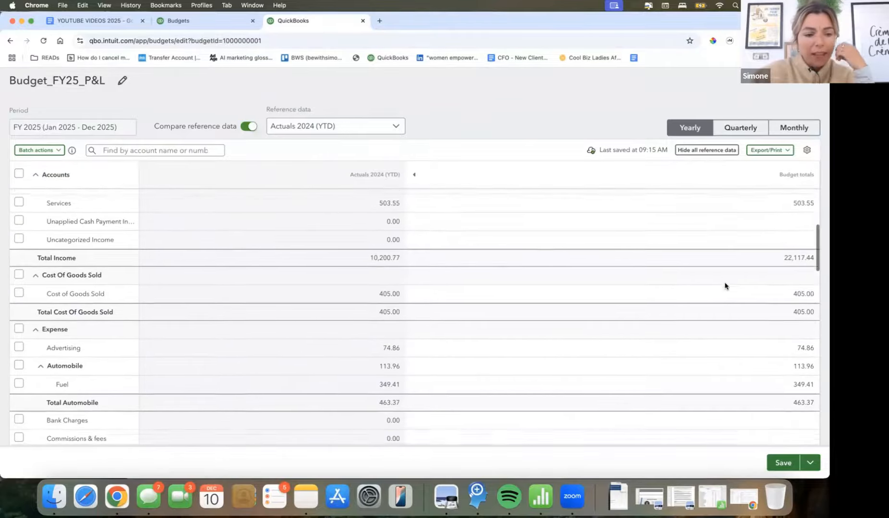
{"action": "scroll", "coordinate": [724, 288], "scroll_direction": "down", "scroll_amount": 1}
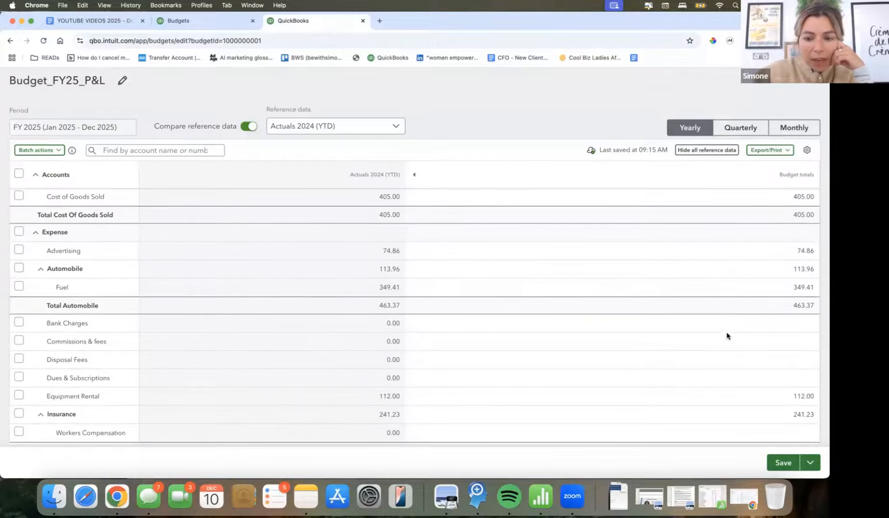
{"action": "scroll", "coordinate": [752, 330], "scroll_direction": "down", "scroll_amount": 1}
{"action": "left_click", "coordinate": [777, 319]}
{"action": "type", "text": "2000"}
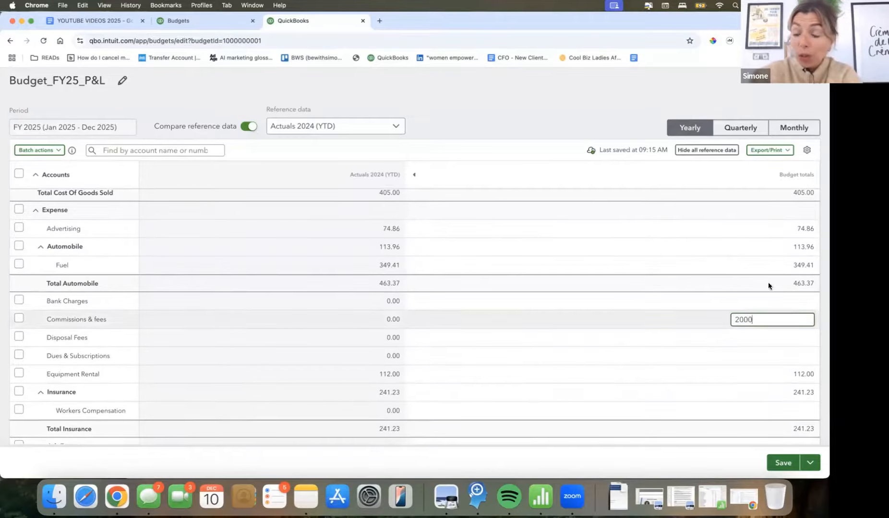
{"action": "left_click", "coordinate": [761, 302]}
- Set the yearly budget total for Decks and Patios under Job Materials to 5000
{"action": "scroll", "coordinate": [772, 339], "scroll_direction": "up", "scroll_amount": 15}
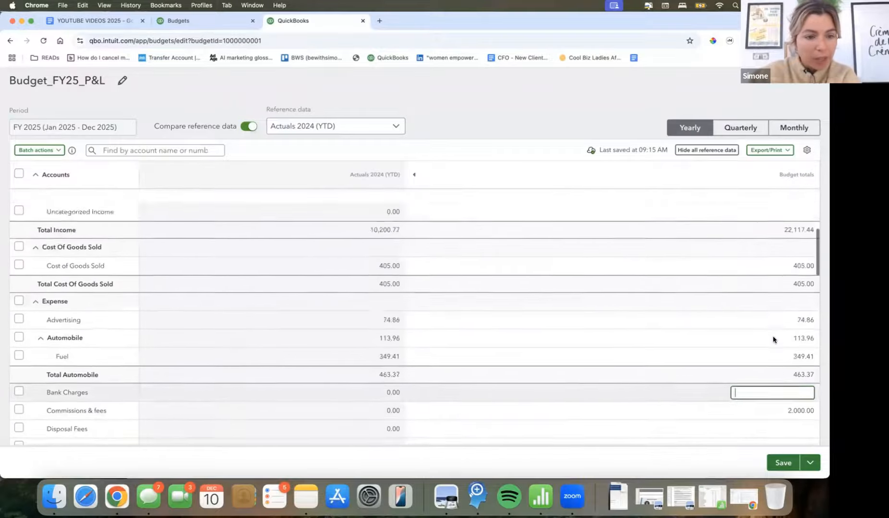
{"action": "scroll", "coordinate": [773, 339], "scroll_direction": "up", "scroll_amount": 7}
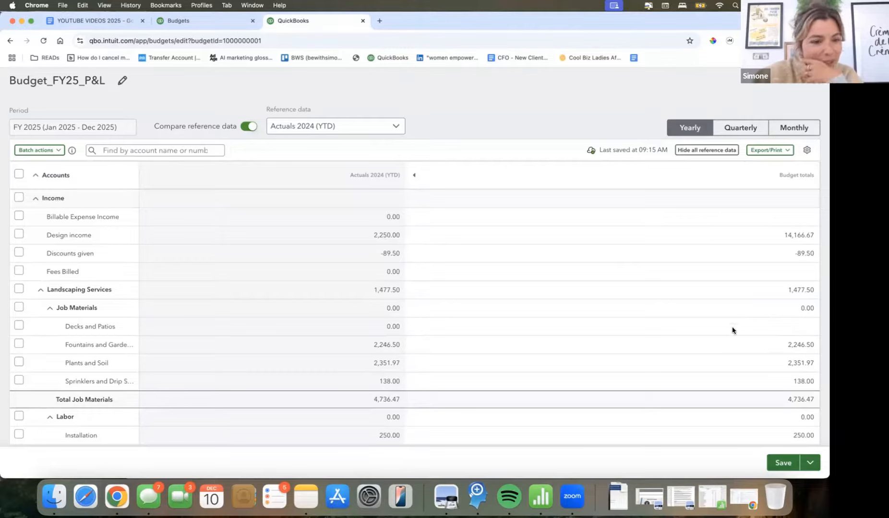
{"action": "scroll", "coordinate": [733, 330], "scroll_direction": "down", "scroll_amount": 2}
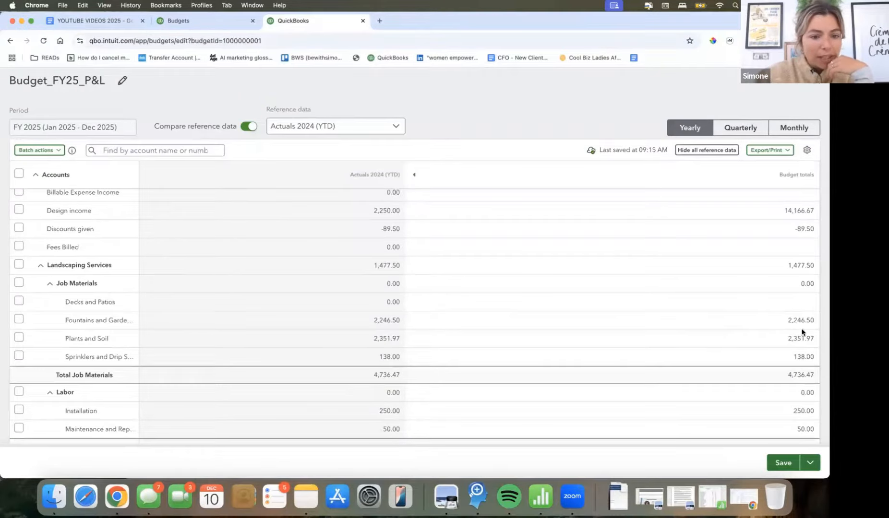
{"action": "left_click", "coordinate": [787, 302]}
{"action": "key", "text": "BackSpace"}
{"action": "type", "text": "400"}
{"action": "key", "text": "BackSpace"}
{"action": "key", "text": "BackSpace"}
{"action": "key", "text": "BackSpace"}
{"action": "type", "text": "5000"}
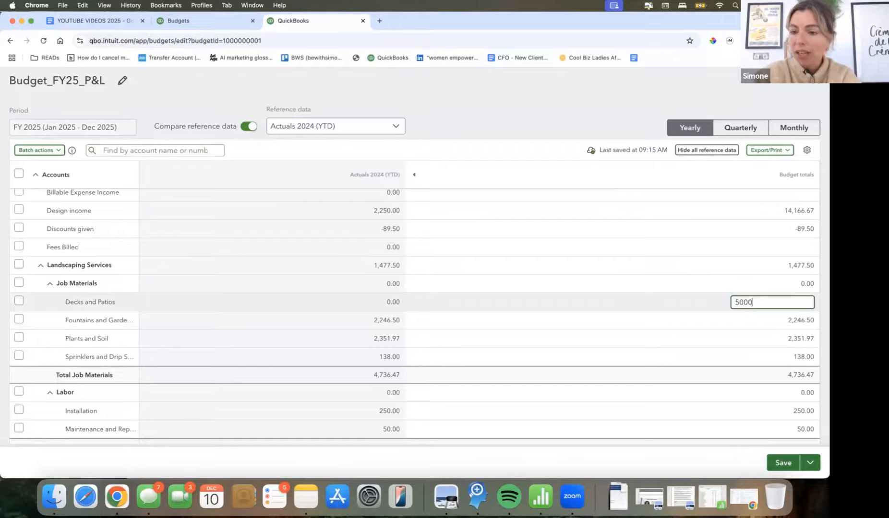
- Under Job Materials, set the yearly budget totals to 25000 for Fountains and Garden and 5000 for Plants and Soil
{"action": "left_click", "coordinate": [793, 318]}
{"action": "key", "text": "super+a"}
{"action": "type", "text": "25,000"}
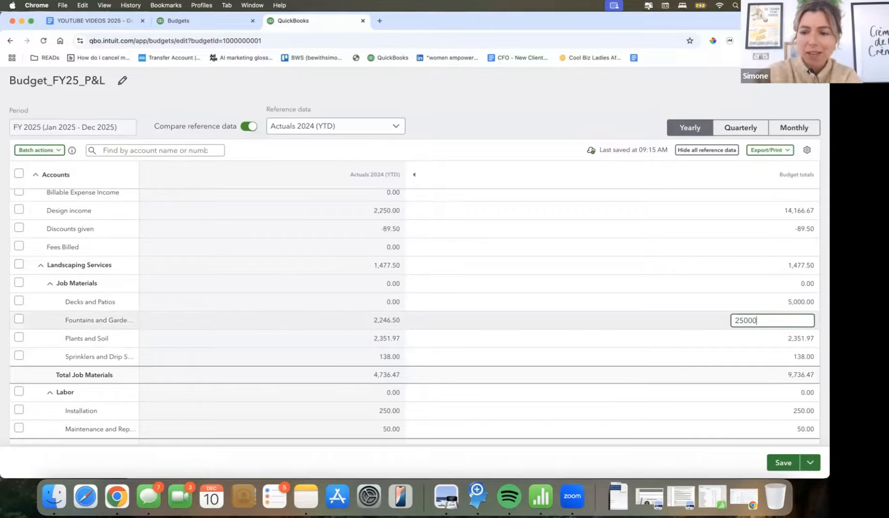
{"action": "left_click", "coordinate": [770, 340]}
{"action": "key", "text": "super+a"}
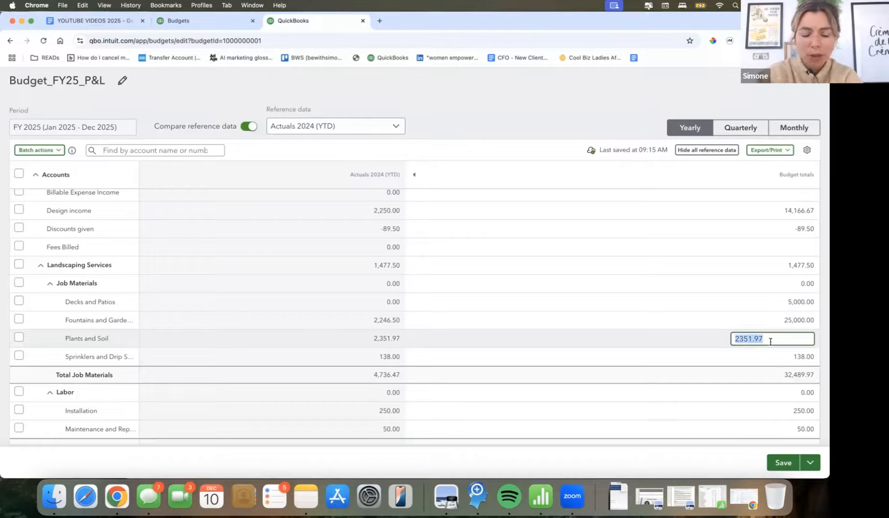
{"action": "type", "text": "5000"}
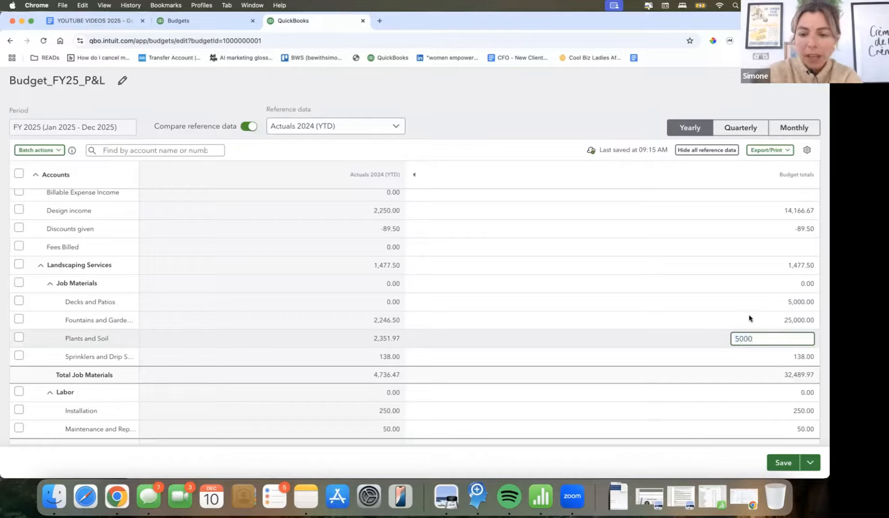
{"action": "left_click", "coordinate": [748, 316]}
- Set the yearly budget total for the sprinklers and drip account under Job Materials to 2500
{"action": "left_click", "coordinate": [777, 355]}
{"action": "key", "text": "super+a"}
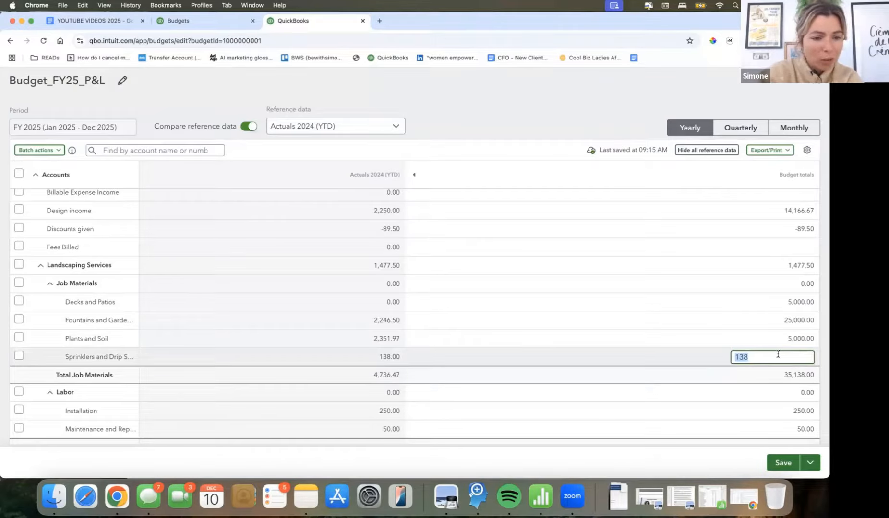
{"action": "type", "text": "2500"}
{"action": "left_click", "coordinate": [764, 321]}
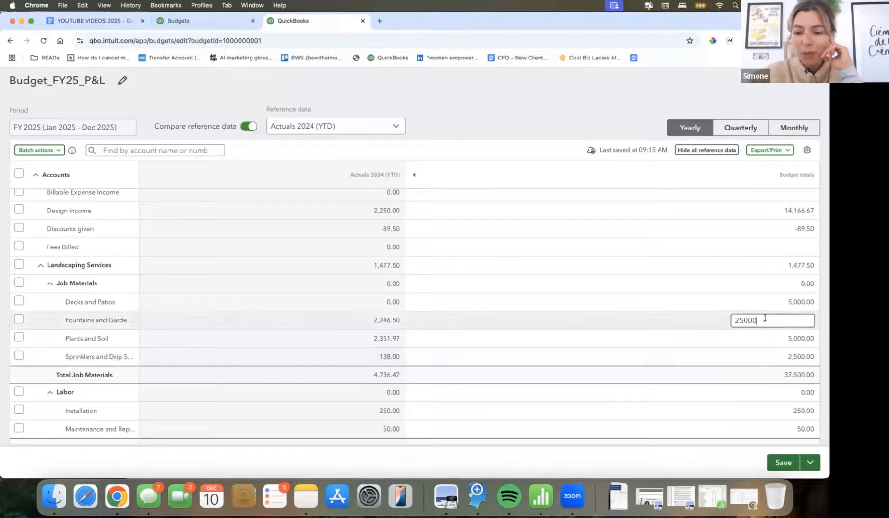
- Under Labor, set the yearly budget totals to 4000 for Installation and 2500 for the maintenance account
{"action": "scroll", "coordinate": [764, 321], "scroll_direction": "down", "scroll_amount": 3}
{"action": "scroll", "coordinate": [765, 321], "scroll_direction": "down", "scroll_amount": 2}
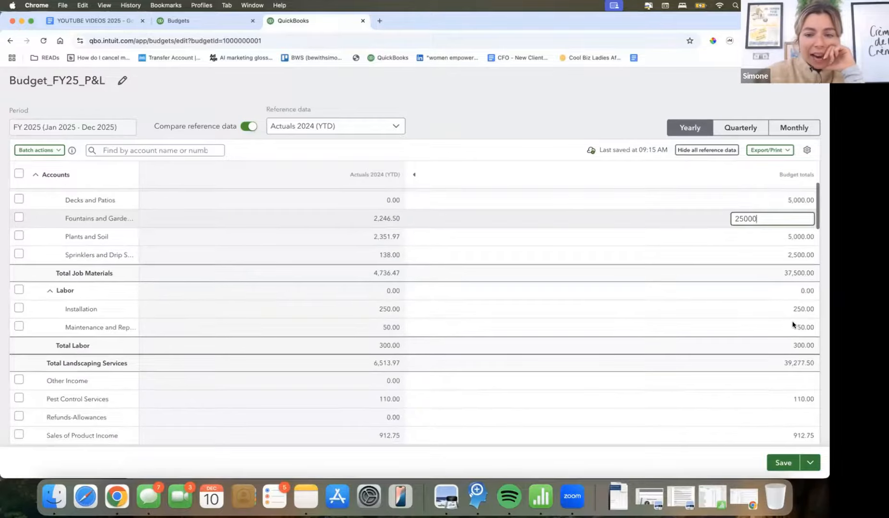
{"action": "left_click", "coordinate": [791, 308]}
{"action": "double_click", "coordinate": [791, 307]}
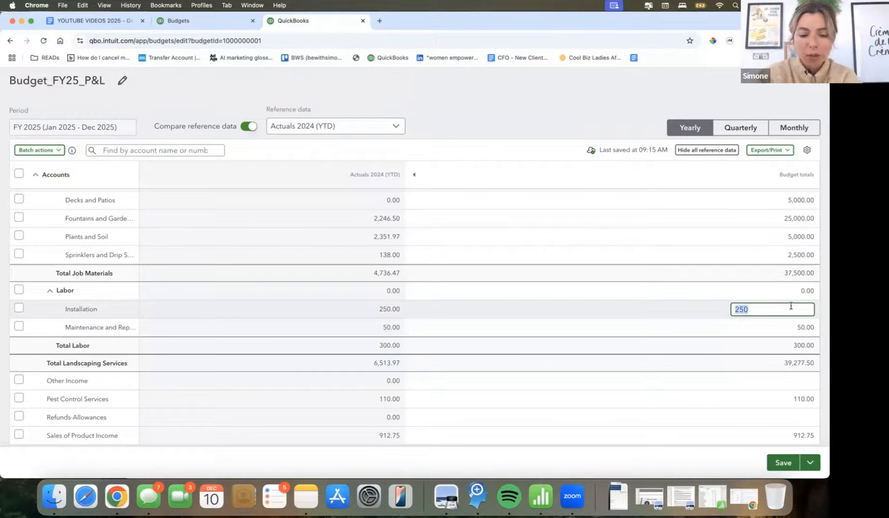
{"action": "type", "text": "4000"}
{"action": "key", "text": "Tab"}
{"action": "type", "text": "2500"}
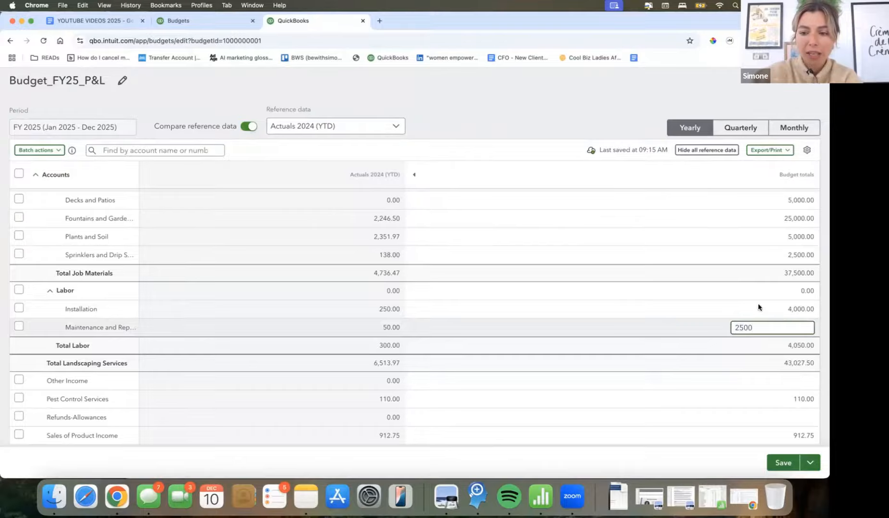
{"action": "key", "text": "Tab"}
- Set the yearly budget total for Pest Control Services to 5000
{"action": "scroll", "coordinate": [767, 336], "scroll_direction": "down", "scroll_amount": 2}
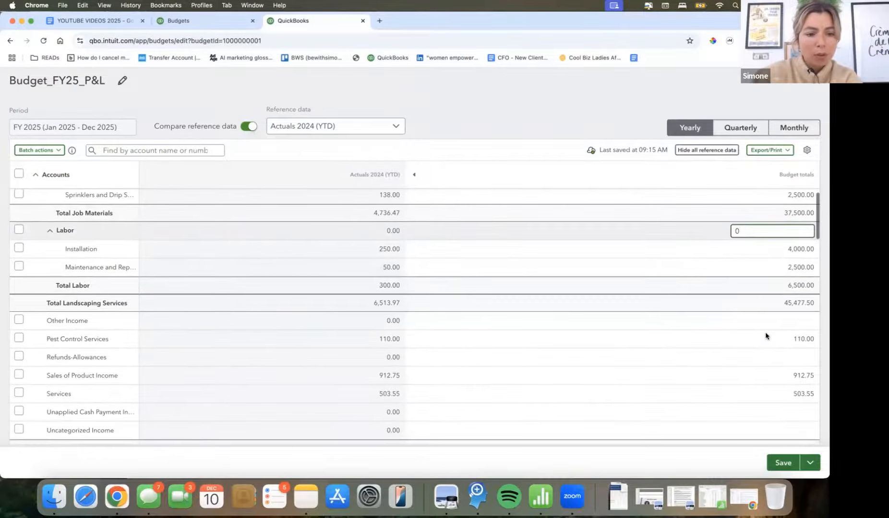
{"action": "scroll", "coordinate": [766, 336], "scroll_direction": "down", "scroll_amount": 1}
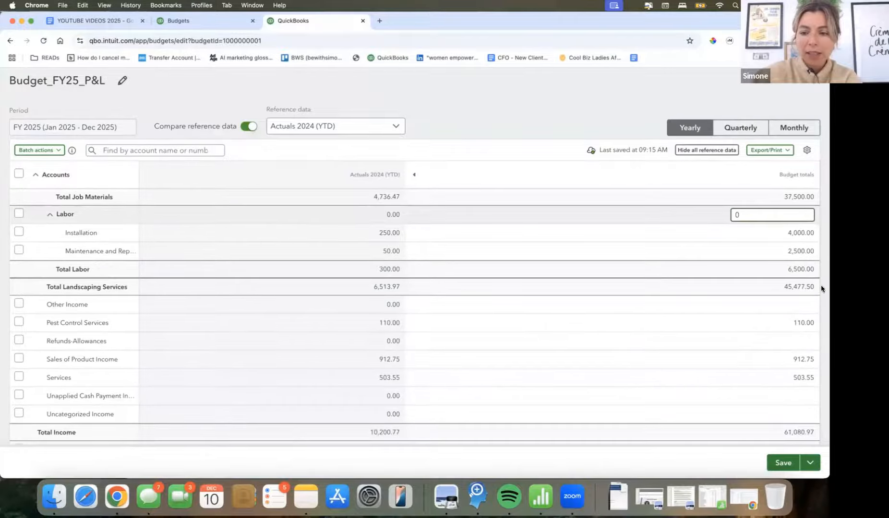
{"action": "left_click", "coordinate": [794, 307]}
{"action": "left_click", "coordinate": [796, 324]}
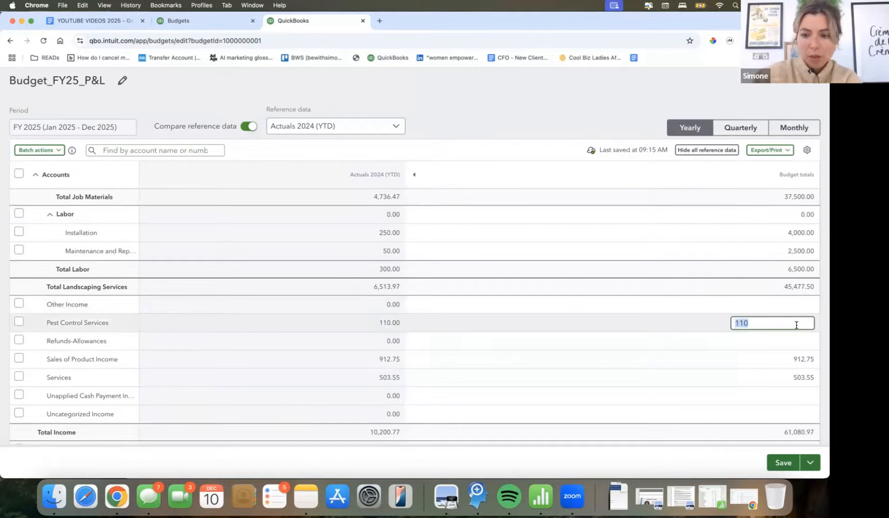
{"action": "type", "text": "2000"}
{"action": "key", "text": "BackSpace"}
{"action": "key", "text": "BackSpace"}
{"action": "key", "text": "BackSpace"}
{"action": "key", "text": "BackSpace"}
{"action": "type", "text": "5000"}
{"action": "key", "text": "Tab"}
- Set the yearly budget totals to 2500 for Sales of Product Income and 5000 for Services
{"action": "scroll", "coordinate": [795, 339], "scroll_direction": "down", "scroll_amount": 1}
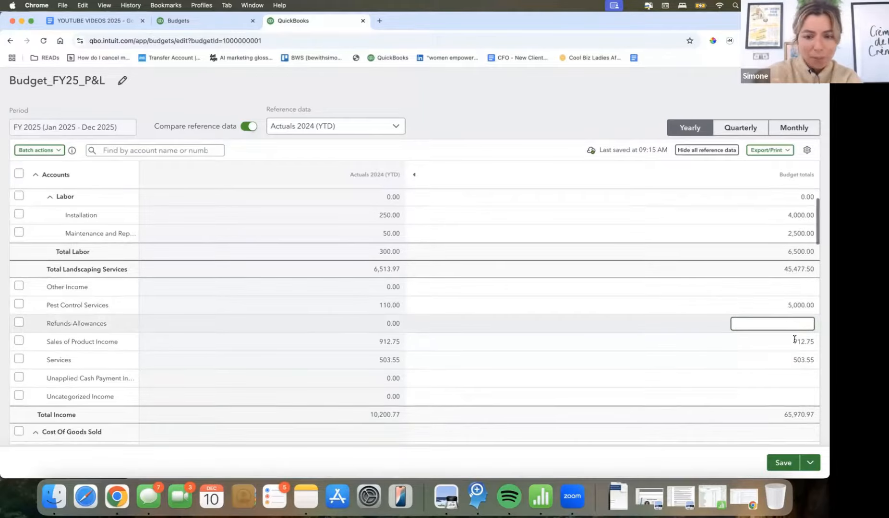
{"action": "key", "text": "Tab"}
{"action": "type", "text": "2500"}
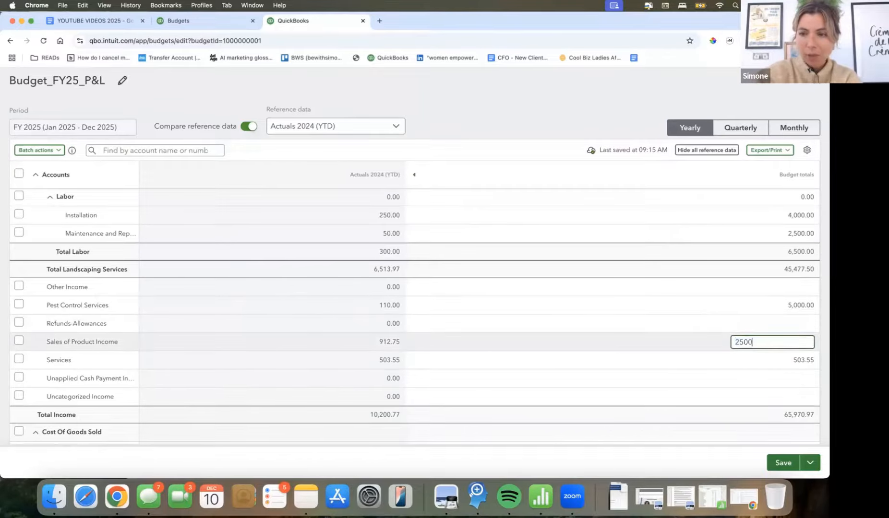
{"action": "left_click", "coordinate": [792, 358]}
{"action": "double_click", "coordinate": [789, 356]}
{"action": "type", "text": "5000"}
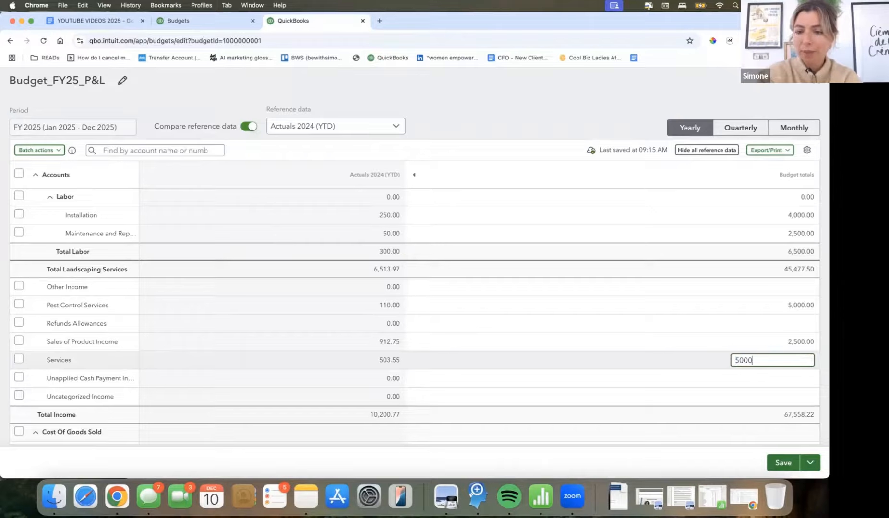
{"action": "key", "text": "Tab"}
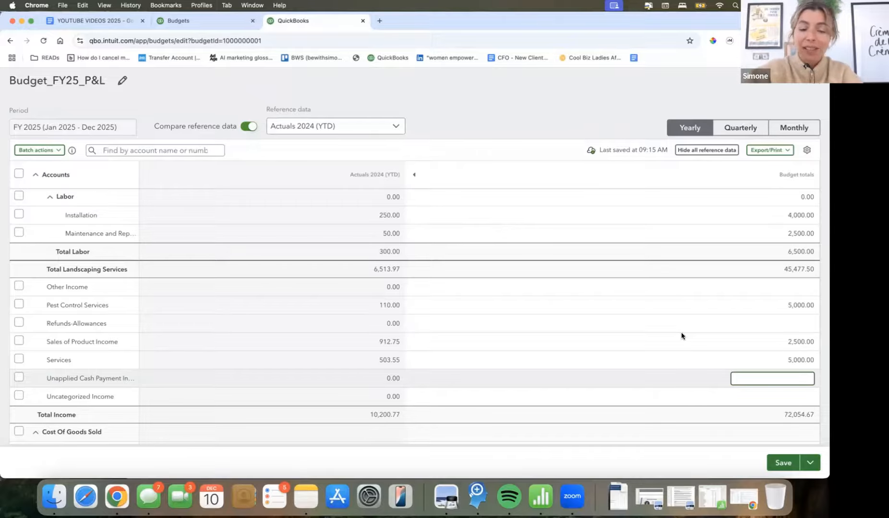
- Compare the Total Income budget with the 2024 actuals and look over the Cost Of Goods Sold and Expense sections
{"action": "left_click", "coordinate": [690, 319]}
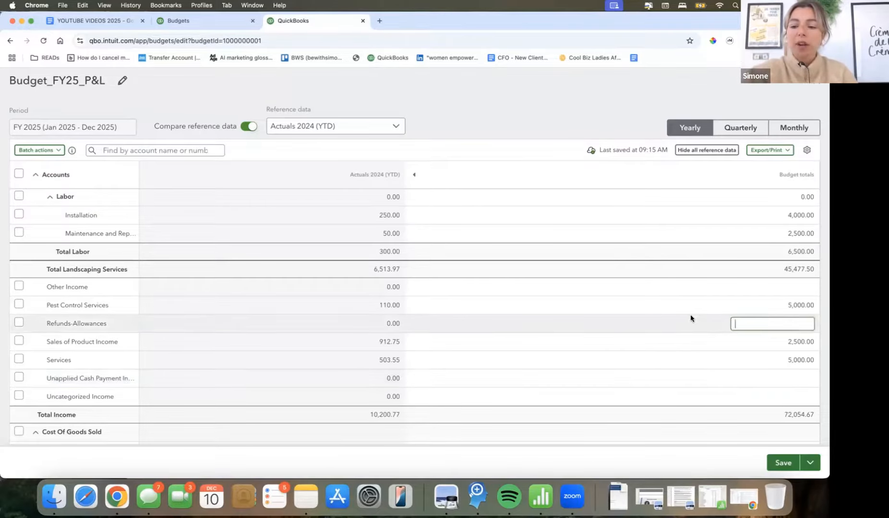
{"action": "scroll", "coordinate": [690, 314], "scroll_direction": "down", "scroll_amount": 1}
{"action": "scroll", "coordinate": [690, 318], "scroll_direction": "down", "scroll_amount": 1}
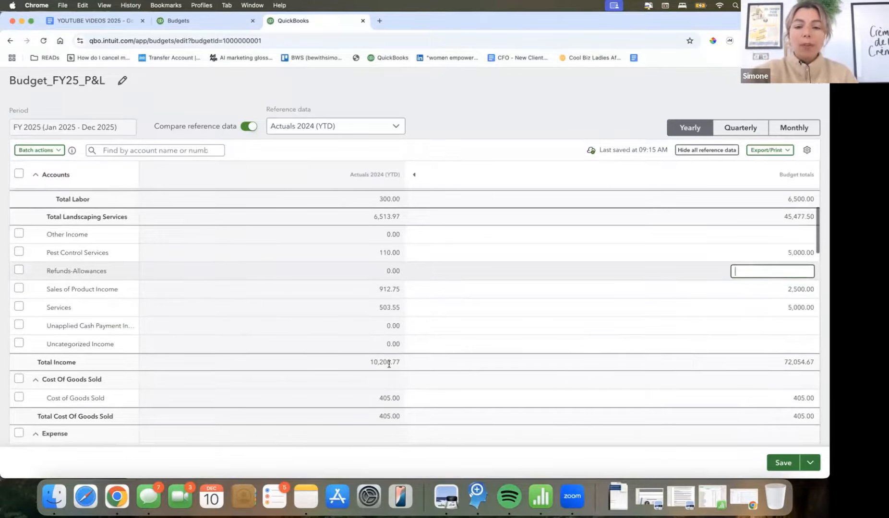
{"action": "scroll", "coordinate": [744, 365], "scroll_direction": "down", "scroll_amount": 1}
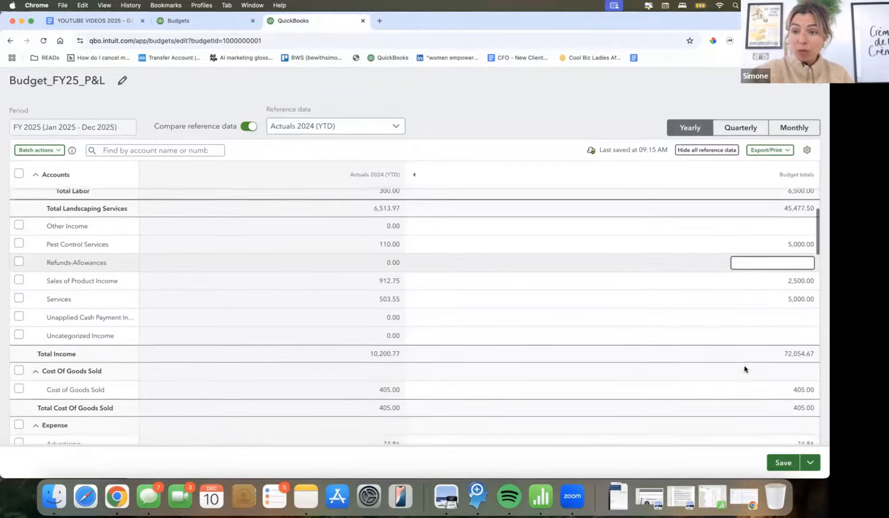
{"action": "scroll", "coordinate": [743, 366], "scroll_direction": "up", "scroll_amount": 1}
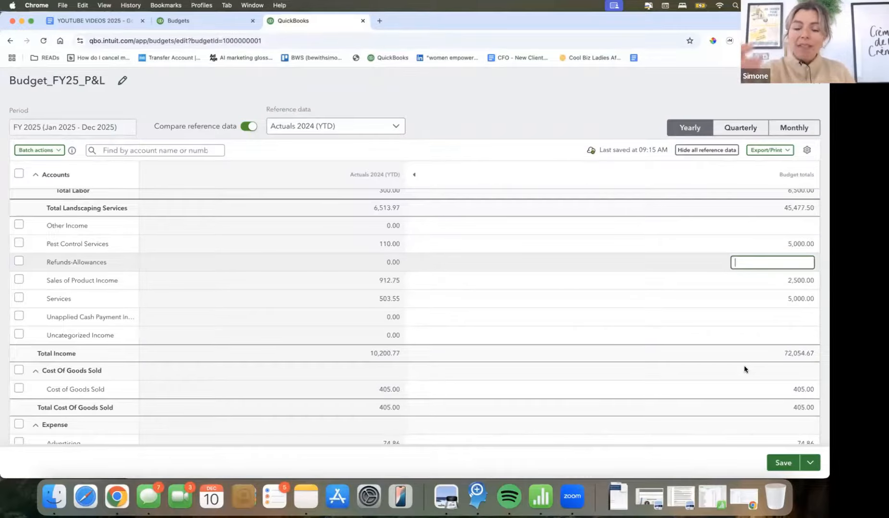
{"action": "scroll", "coordinate": [744, 367], "scroll_direction": "down", "scroll_amount": 2}
{"action": "scroll", "coordinate": [744, 369], "scroll_direction": "down", "scroll_amount": 3}
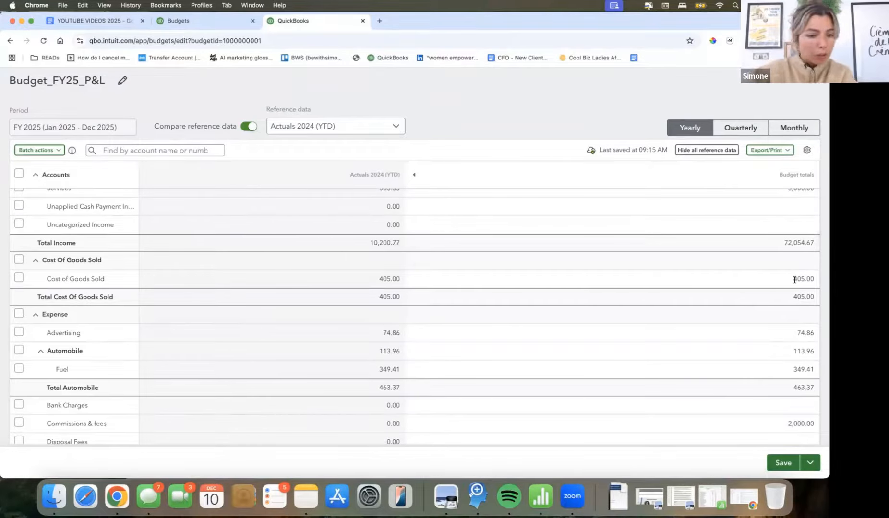
- In the Expense section, set the yearly budget totals to 5000 for Advertising and 1200 for Fuel
{"action": "left_click", "coordinate": [794, 280]}
{"action": "left_click", "coordinate": [778, 332]}
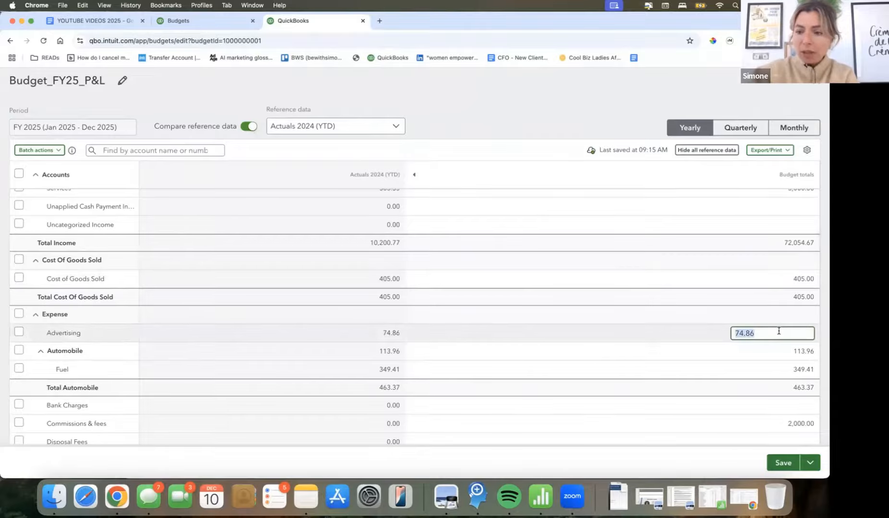
{"action": "left_click", "coordinate": [753, 312]}
{"action": "scroll", "coordinate": [762, 336], "scroll_direction": "down", "scroll_amount": 2}
{"action": "scroll", "coordinate": [762, 337], "scroll_direction": "down", "scroll_amount": 2}
{"action": "left_click", "coordinate": [795, 306]}
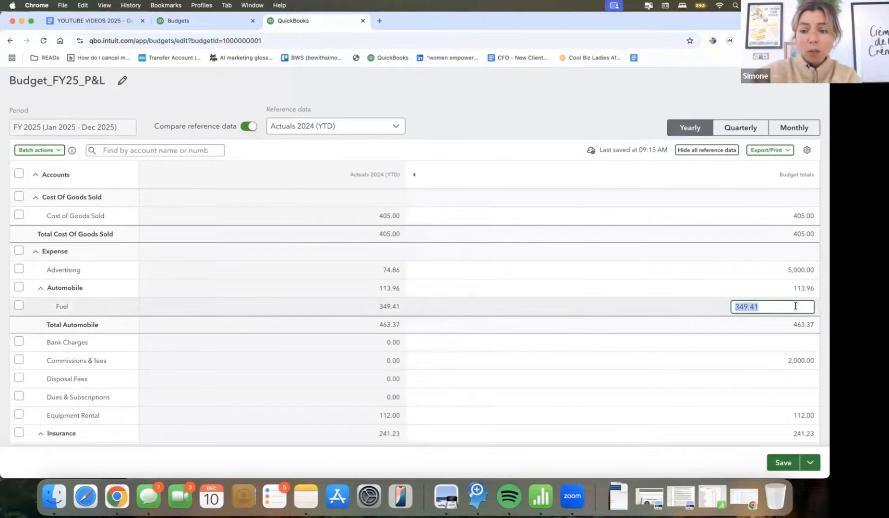
{"action": "type", "text": "1200"}
{"action": "left_click", "coordinate": [795, 337]}
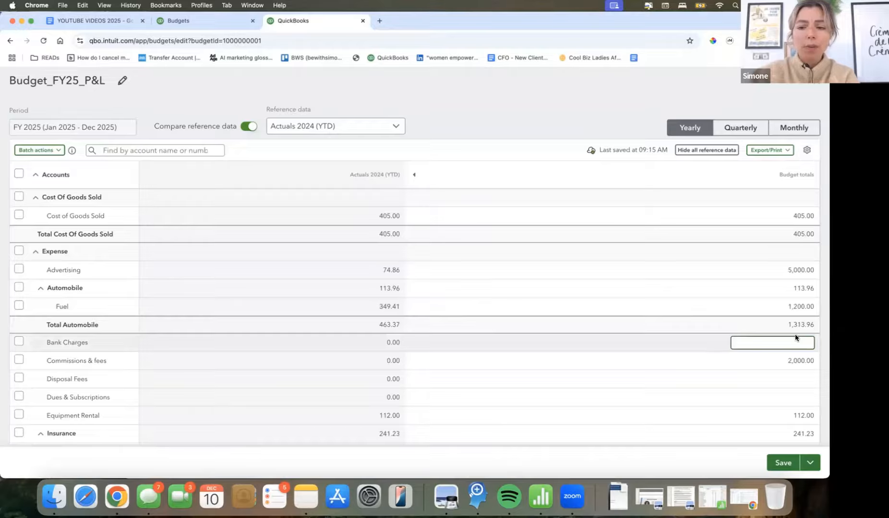
- In the Expense section, set the yearly budget total for Dues & Subscriptions to 1200
{"action": "scroll", "coordinate": [795, 336], "scroll_direction": "down", "scroll_amount": 1}
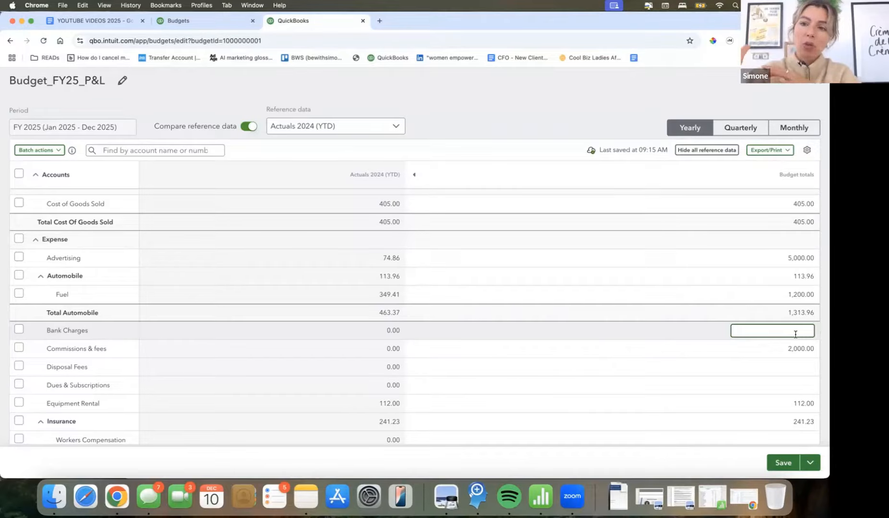
{"action": "scroll", "coordinate": [795, 327], "scroll_direction": "down", "scroll_amount": 1}
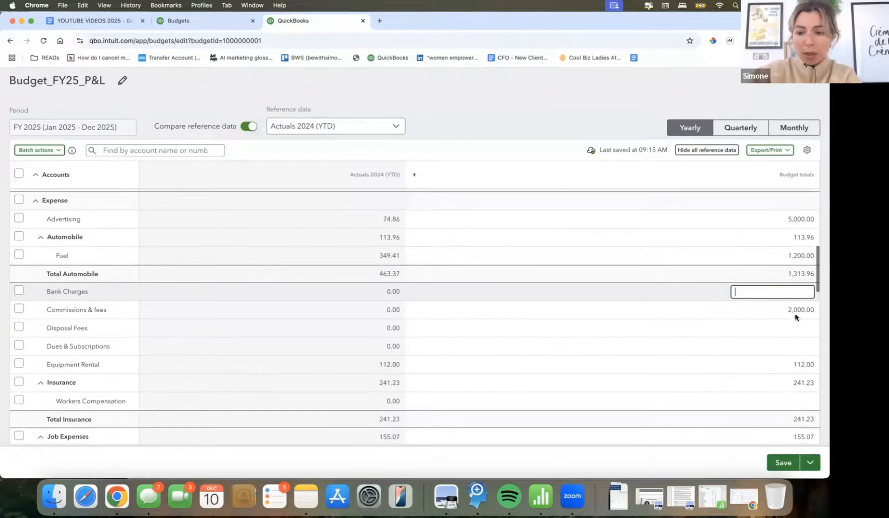
{"action": "left_click", "coordinate": [793, 311]}
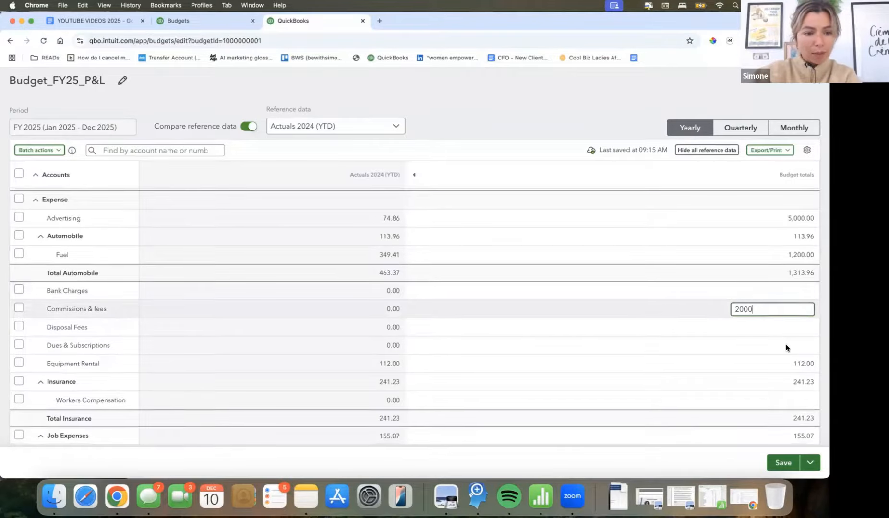
{"action": "scroll", "coordinate": [785, 347], "scroll_direction": "down", "scroll_amount": 1}
{"action": "left_click", "coordinate": [793, 310]}
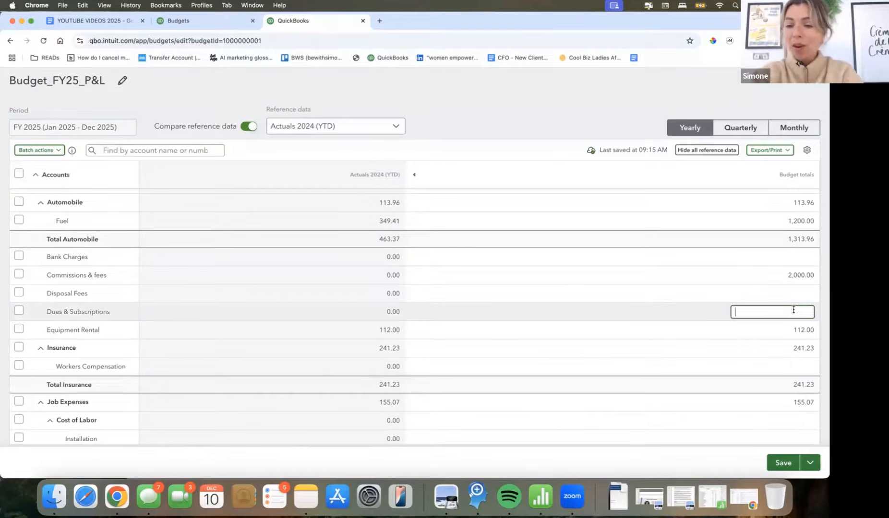
{"action": "type", "text": "1200"}
{"action": "left_click", "coordinate": [801, 327]}
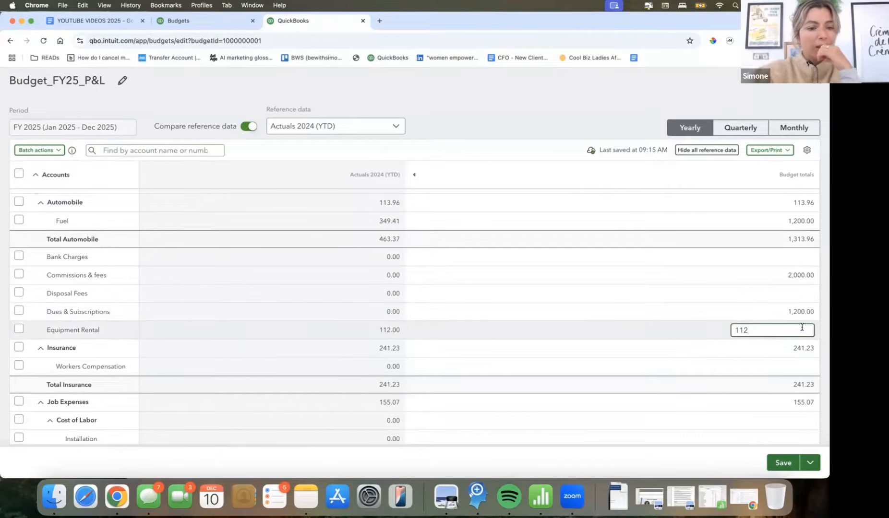
- Set the yearly budget totals to 800 for Insurance and 350 for Workers Compensation
{"action": "left_click", "coordinate": [801, 343]}
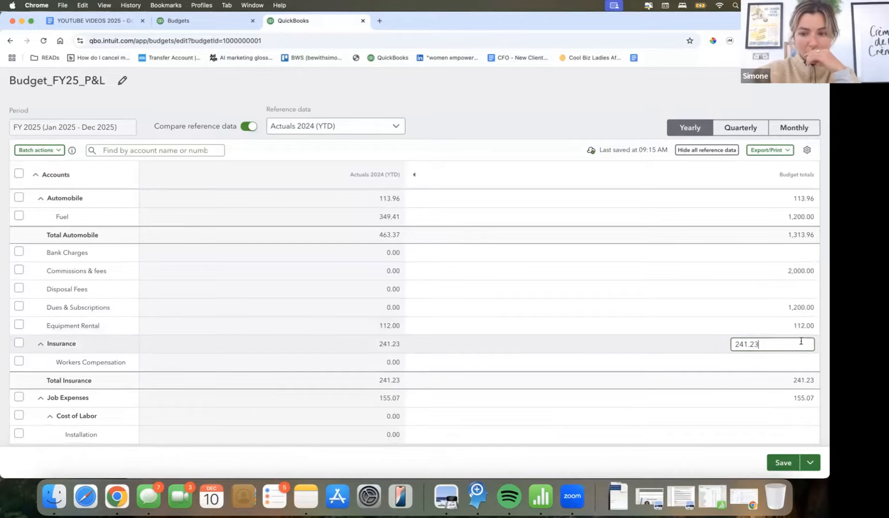
{"action": "double_click", "coordinate": [799, 342]}
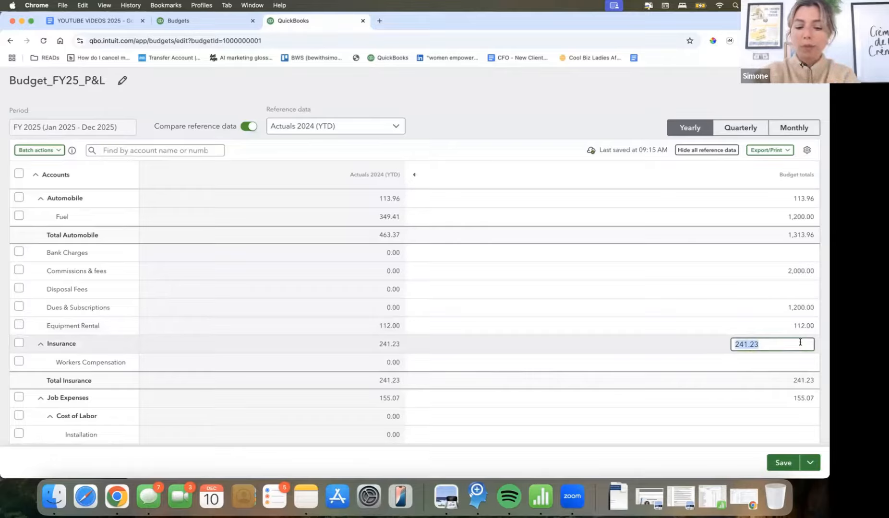
{"action": "type", "text": "800"}
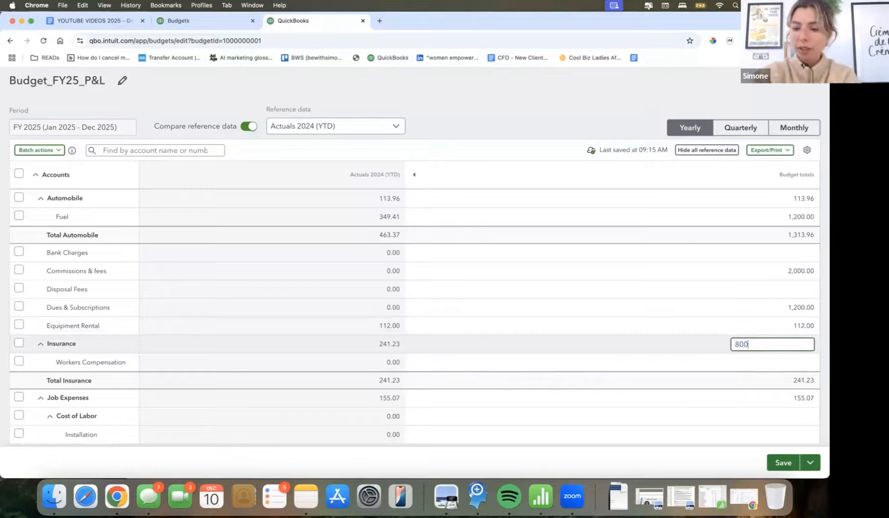
{"action": "left_click", "coordinate": [800, 358]}
{"action": "type", "text": "350"}
{"action": "key", "text": "Tab"}
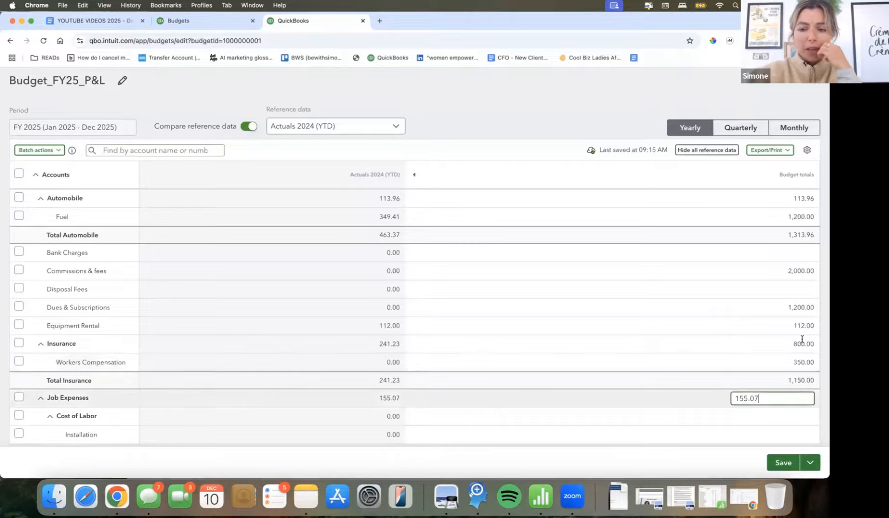
- Under Job Expenses, set the yearly budget total for Installation in Cost of Labor to 5000
{"action": "scroll", "coordinate": [727, 341], "scroll_direction": "down", "scroll_amount": 5}
{"action": "scroll", "coordinate": [725, 345], "scroll_direction": "down", "scroll_amount": 4}
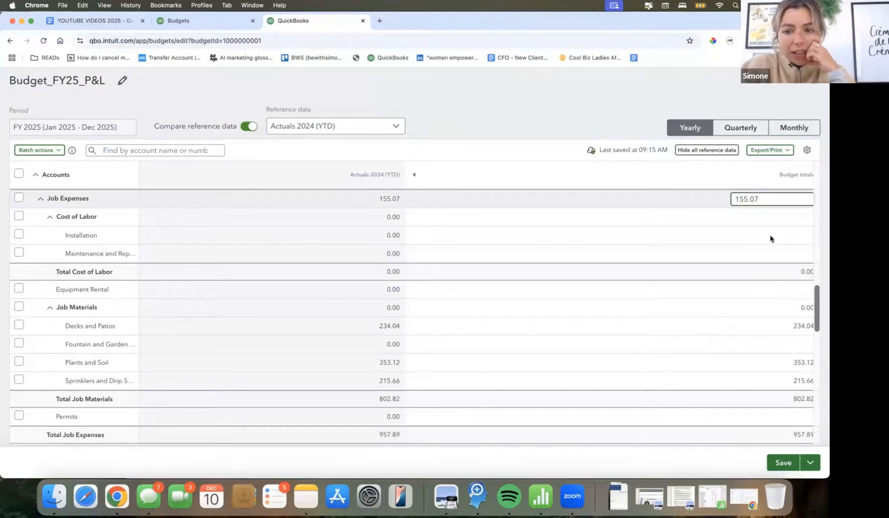
{"action": "left_click", "coordinate": [770, 236]}
{"action": "scroll", "coordinate": [770, 236], "scroll_direction": "up", "scroll_amount": 1}
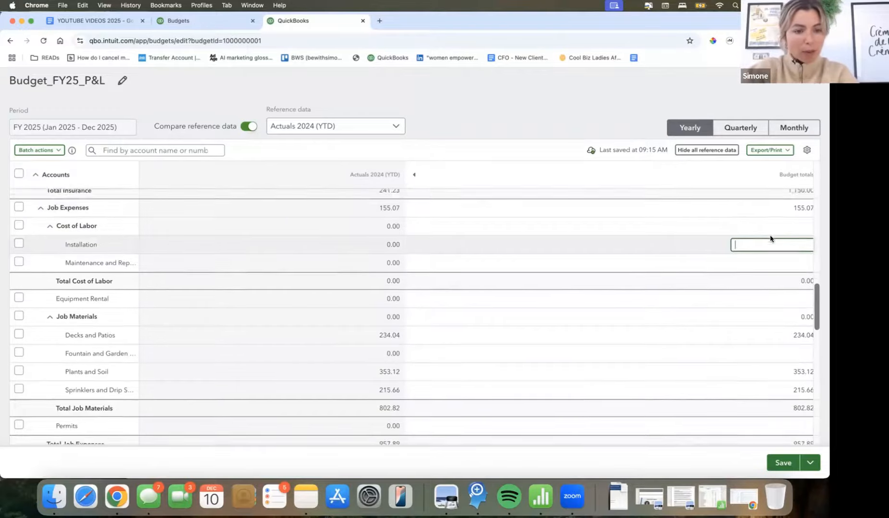
{"action": "scroll", "coordinate": [770, 239], "scroll_direction": "up", "scroll_amount": 3}
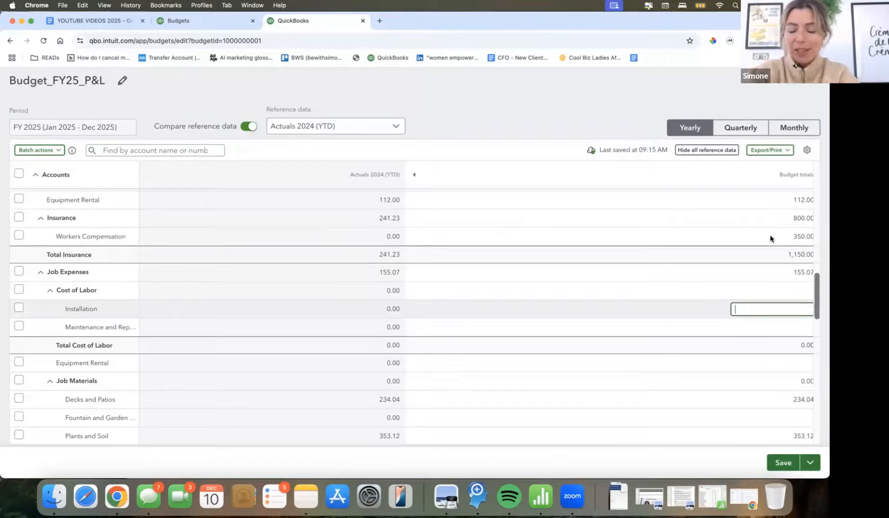
{"action": "type", "text": "5000"}
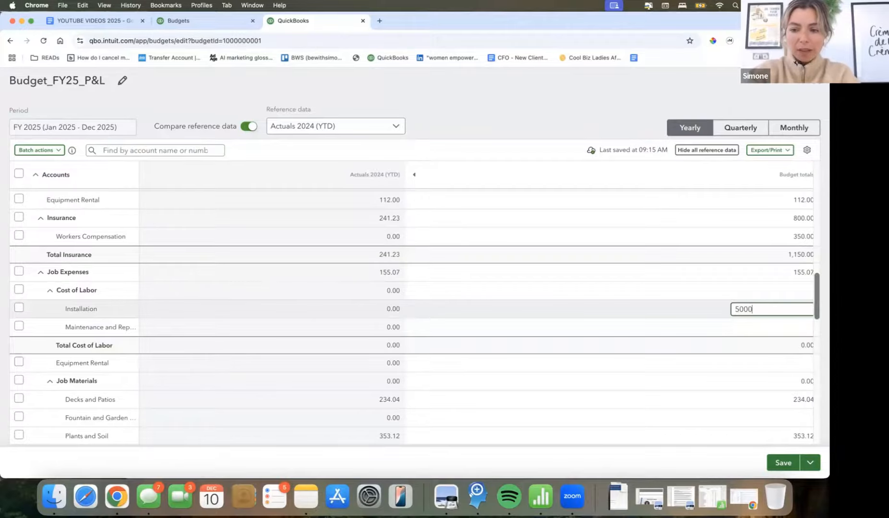
{"action": "key", "text": "Tab"}
- Check the Job Materials income budget and set the yearly Decks and Patios total in the Job Expenses materials to 1000
{"action": "scroll", "coordinate": [745, 287], "scroll_direction": "down", "scroll_amount": 1}
{"action": "scroll", "coordinate": [745, 287], "scroll_direction": "down", "scroll_amount": 5}
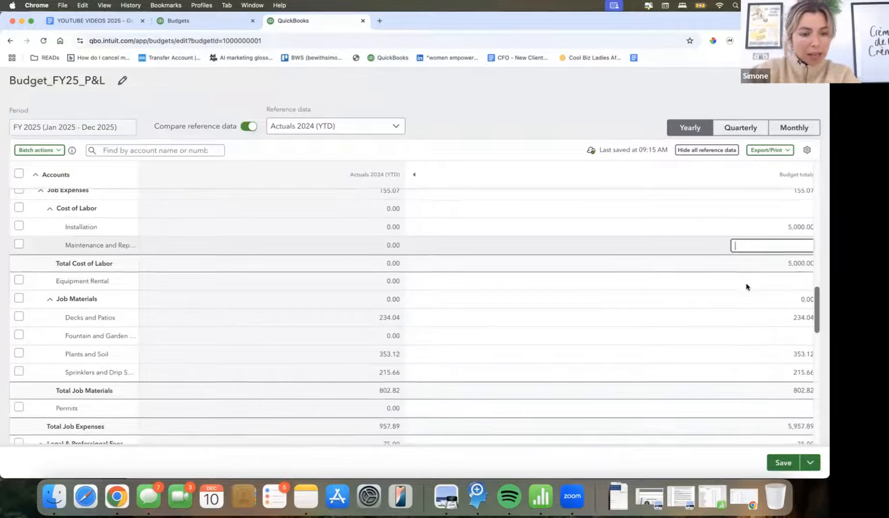
{"action": "left_click", "coordinate": [788, 278]}
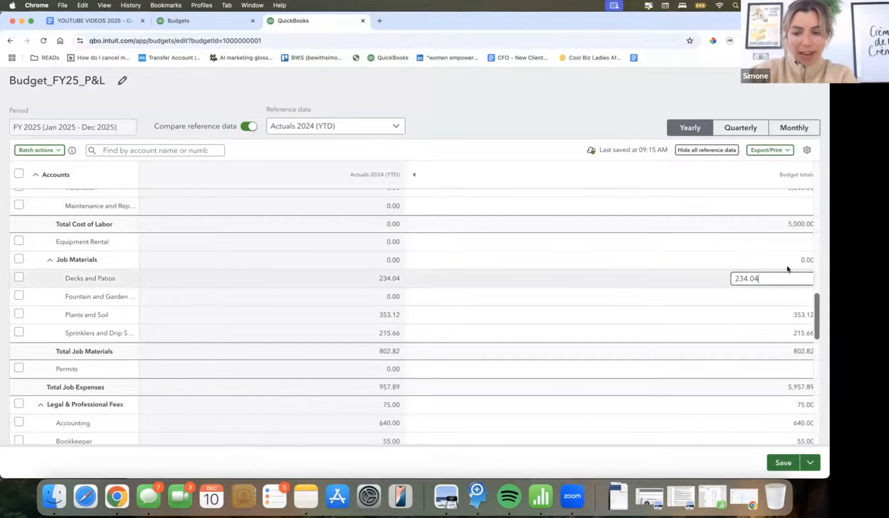
{"action": "left_click", "coordinate": [785, 261]}
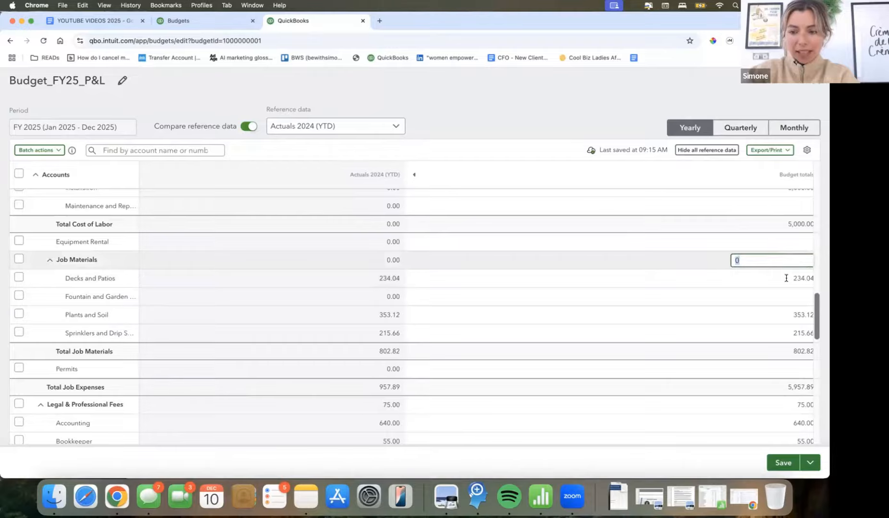
{"action": "left_click", "coordinate": [786, 278]}
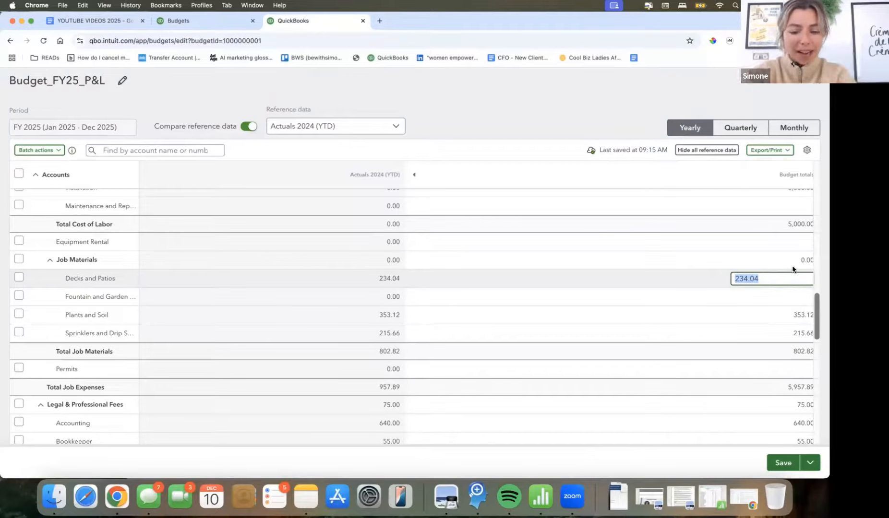
{"action": "scroll", "coordinate": [793, 269], "scroll_direction": "up", "scroll_amount": 15}
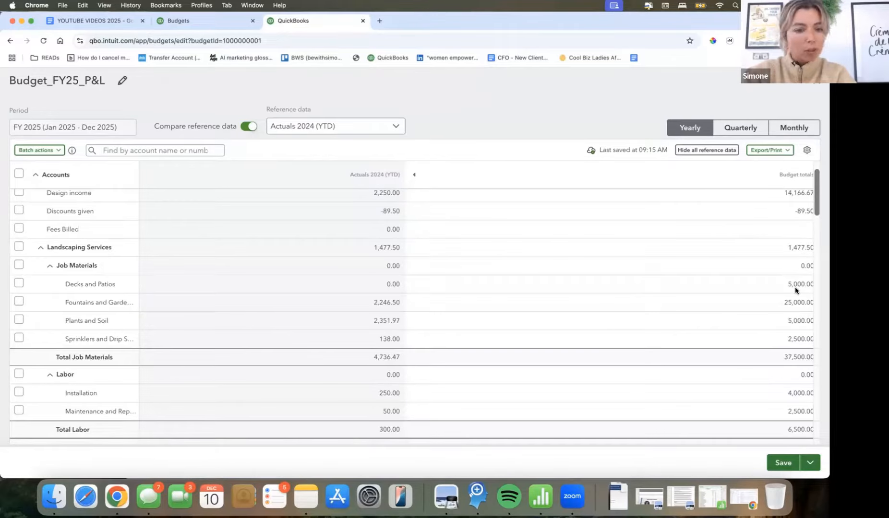
{"action": "scroll", "coordinate": [794, 288], "scroll_direction": "down", "scroll_amount": 12}
{"action": "scroll", "coordinate": [794, 292], "scroll_direction": "down", "scroll_amount": 4}
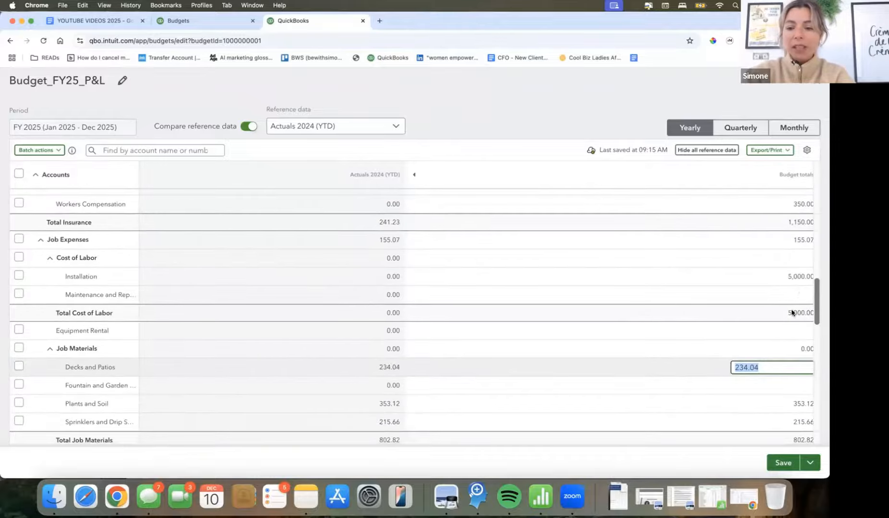
{"action": "type", "text": "1000"}
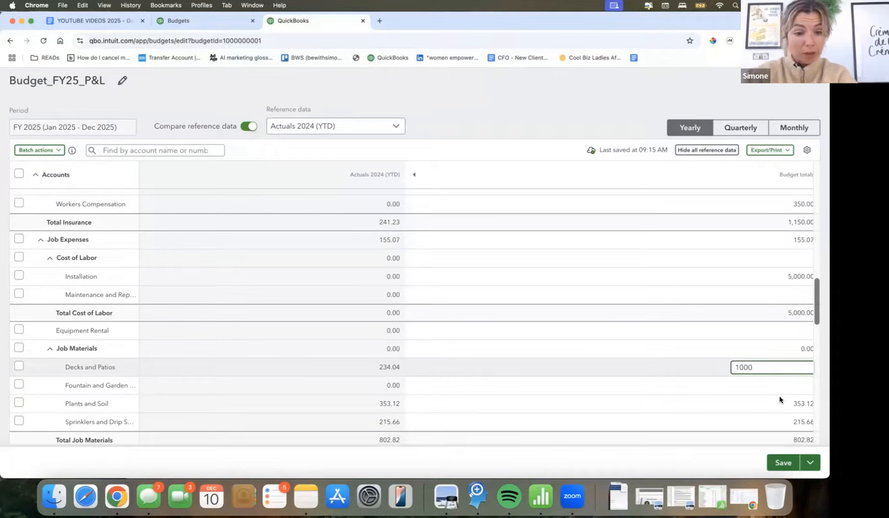
{"action": "key", "text": "Tab"}
- Look over the remaining expense accounts from Job Expenses down to Total Expense and back up to Advertising
{"action": "scroll", "coordinate": [775, 386], "scroll_direction": "down", "scroll_amount": 3}
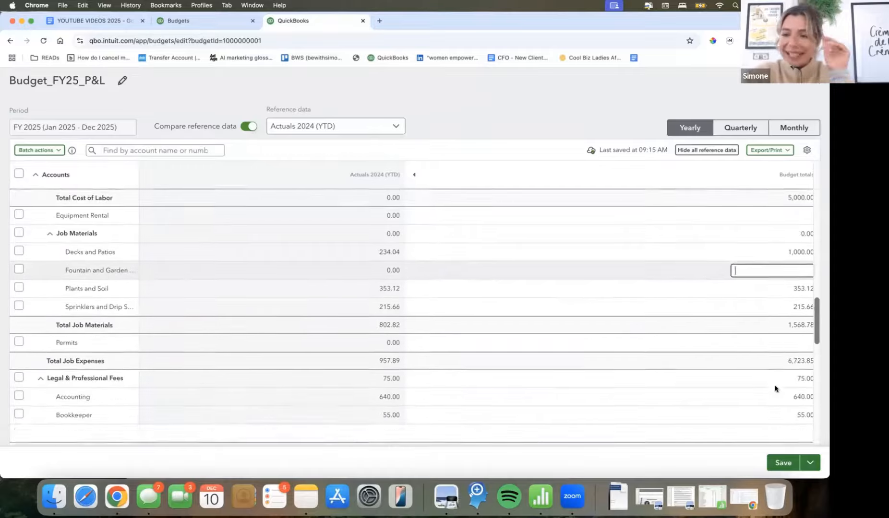
{"action": "scroll", "coordinate": [775, 388], "scroll_direction": "down", "scroll_amount": 3}
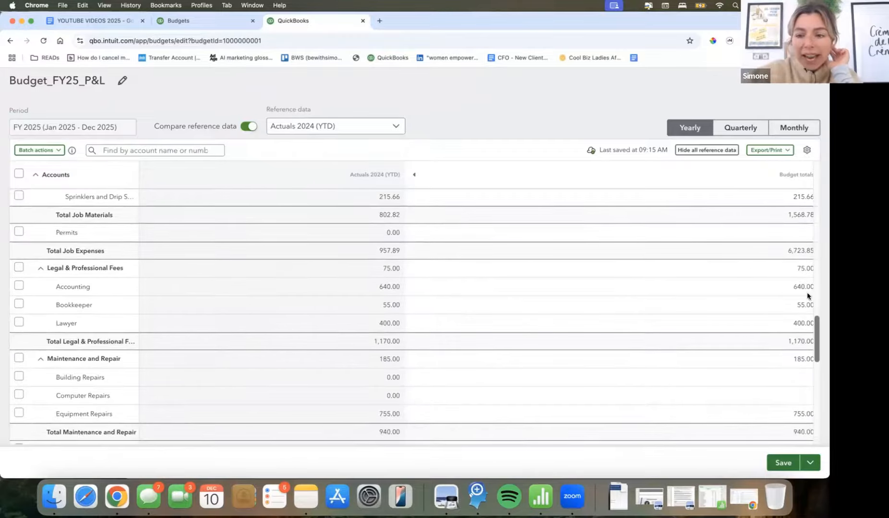
{"action": "scroll", "coordinate": [789, 339], "scroll_direction": "down", "scroll_amount": 1}
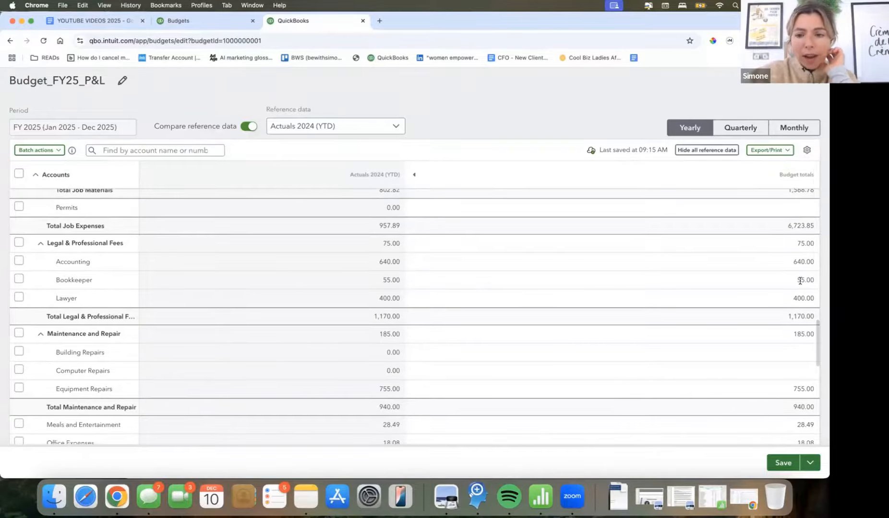
{"action": "scroll", "coordinate": [784, 357], "scroll_direction": "down", "scroll_amount": 2}
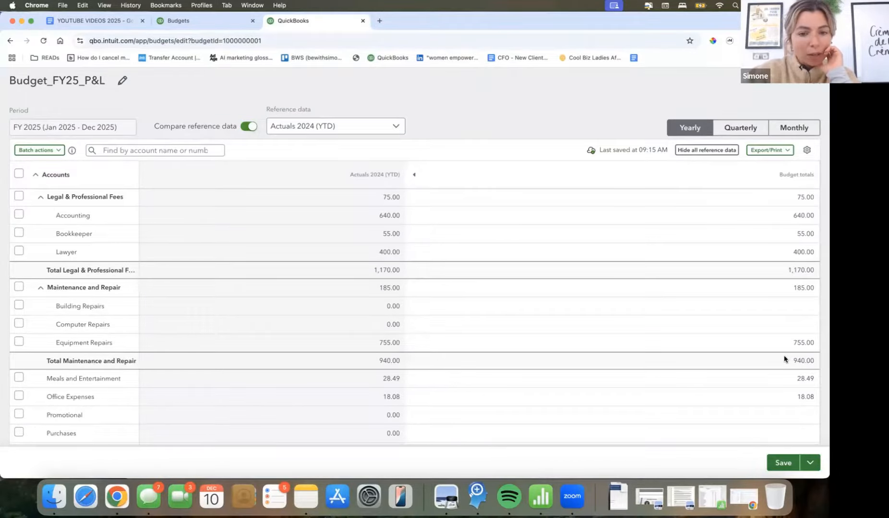
{"action": "scroll", "coordinate": [784, 356], "scroll_direction": "down", "scroll_amount": 2}
{"action": "scroll", "coordinate": [784, 359], "scroll_direction": "down", "scroll_amount": 4}
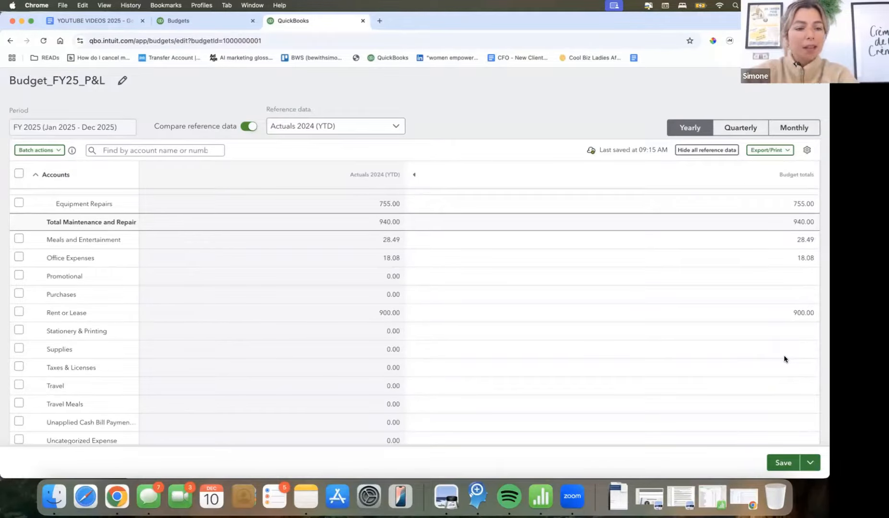
{"action": "scroll", "coordinate": [785, 348], "scroll_direction": "down", "scroll_amount": 1}
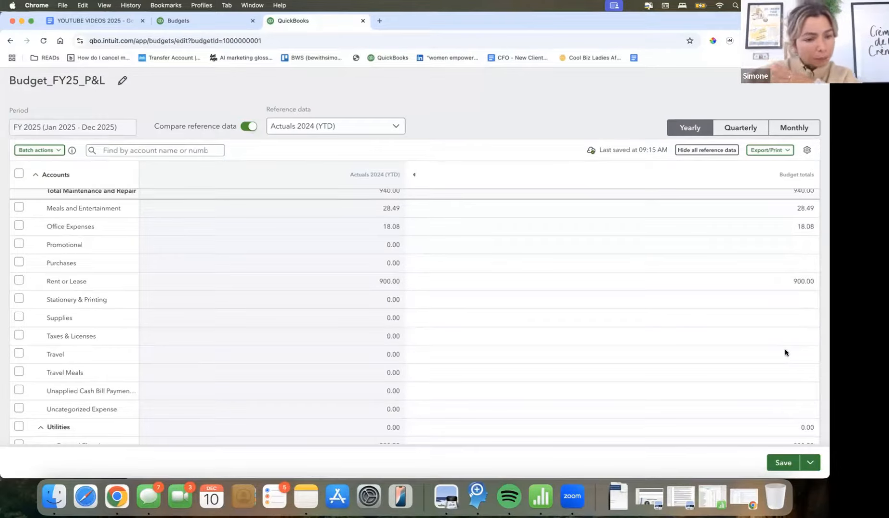
{"action": "scroll", "coordinate": [748, 377], "scroll_direction": "down", "scroll_amount": 2}
{"action": "scroll", "coordinate": [748, 378], "scroll_direction": "down", "scroll_amount": 5}
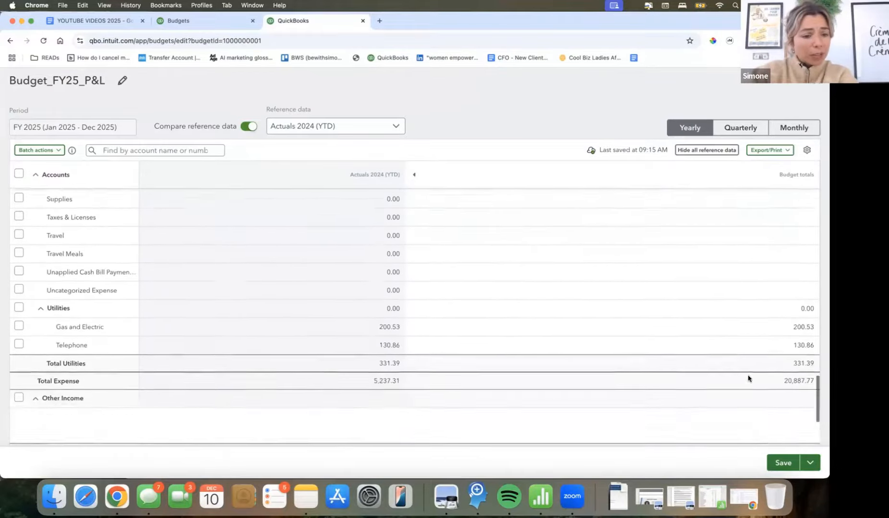
{"action": "scroll", "coordinate": [747, 378], "scroll_direction": "up", "scroll_amount": 9}
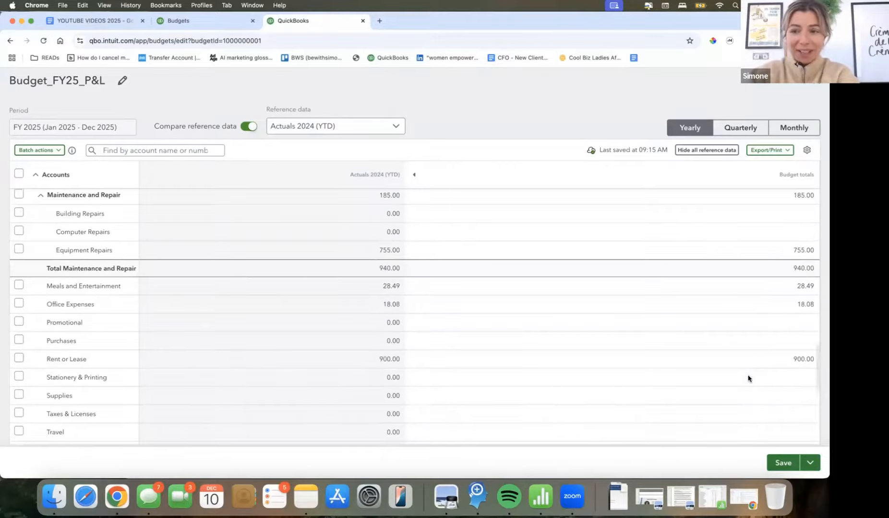
{"action": "scroll", "coordinate": [747, 377], "scroll_direction": "up", "scroll_amount": 4}
{"action": "scroll", "coordinate": [748, 378], "scroll_direction": "up", "scroll_amount": 3}
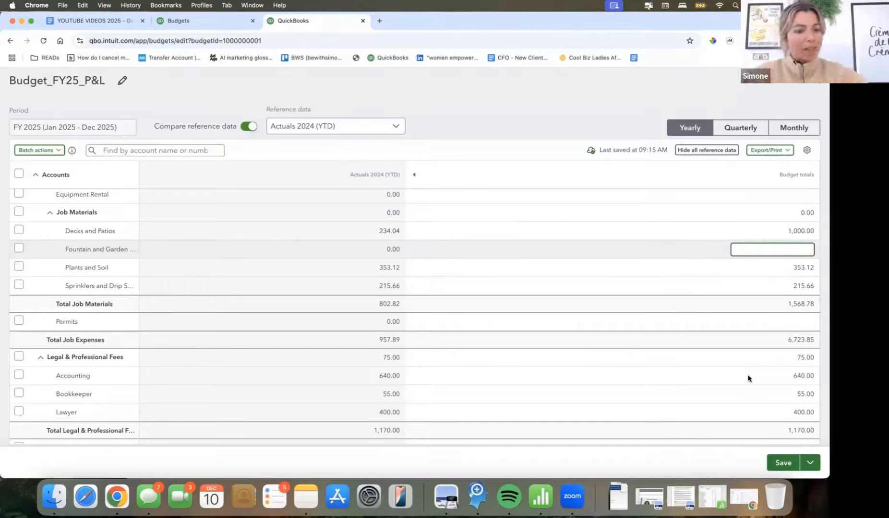
{"action": "scroll", "coordinate": [709, 391], "scroll_direction": "up", "scroll_amount": 3}
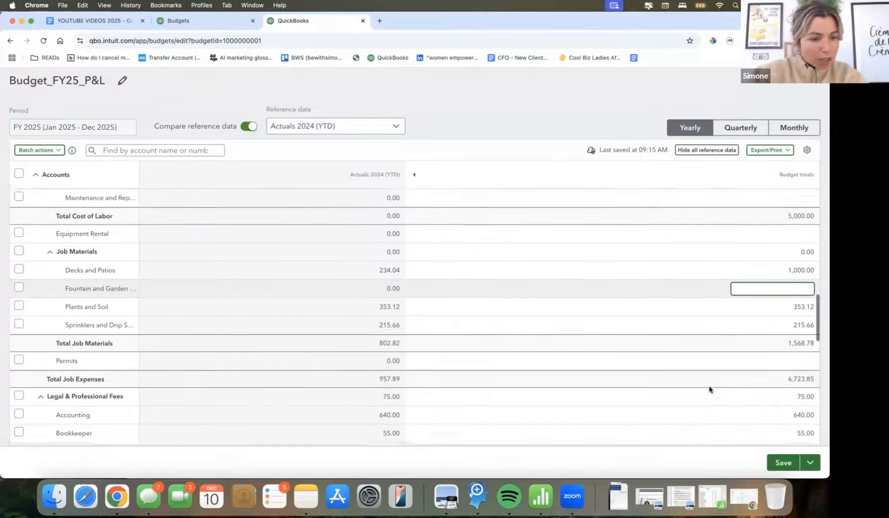
{"action": "scroll", "coordinate": [708, 394], "scroll_direction": "up", "scroll_amount": 5}
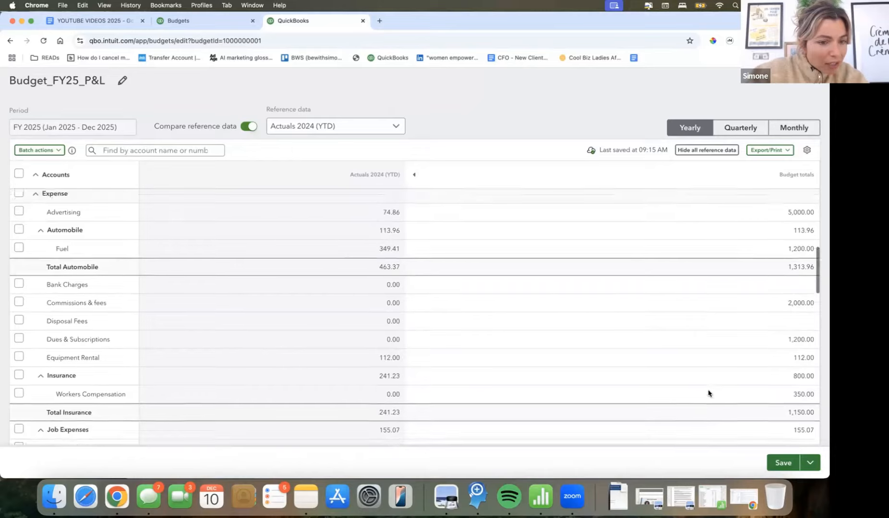
- Show the budget by month and examine how the expense and income amounts are spread over 2025
{"action": "scroll", "coordinate": [709, 394], "scroll_direction": "up", "scroll_amount": 1}
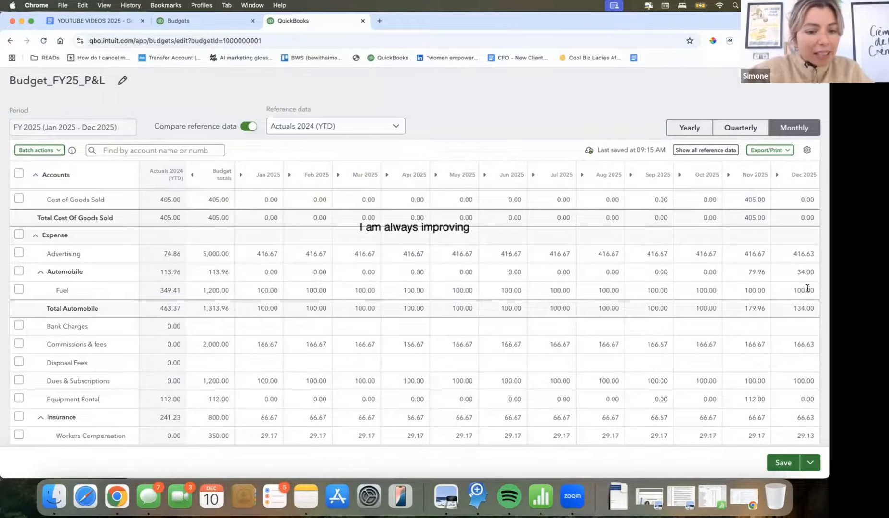
{"action": "scroll", "coordinate": [806, 288], "scroll_direction": "down", "scroll_amount": 1}
{"action": "scroll", "coordinate": [806, 288], "scroll_direction": "down", "scroll_amount": 1}
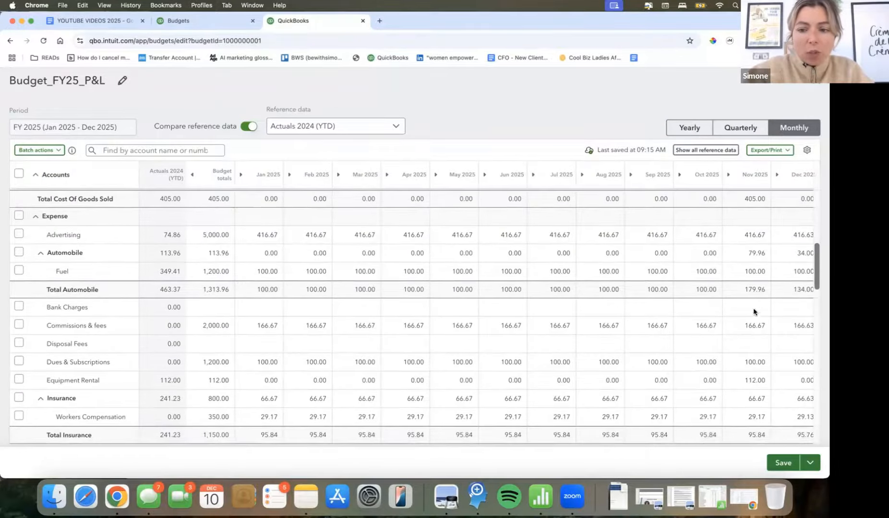
{"action": "scroll", "coordinate": [752, 319], "scroll_direction": "up", "scroll_amount": 3}
{"action": "scroll", "coordinate": [749, 321], "scroll_direction": "up", "scroll_amount": 5}
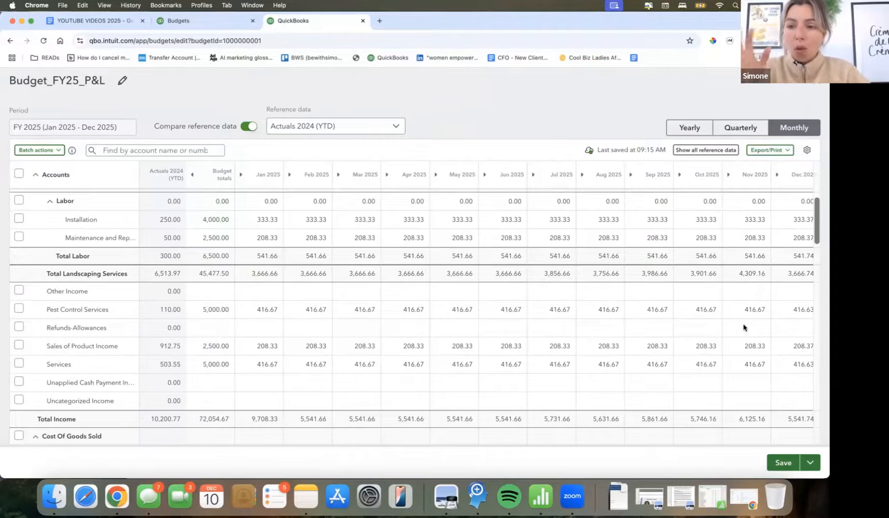
- Show the budget by quarter and examine the Income accounts against the 2024 quarterly actuals
{"action": "left_click", "coordinate": [737, 127]}
{"action": "scroll", "coordinate": [636, 263], "scroll_direction": "up", "scroll_amount": 5}
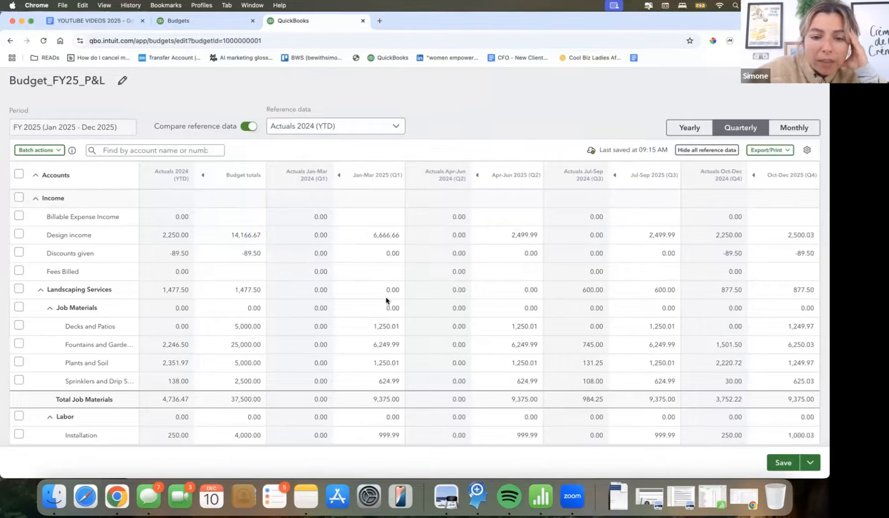
- Set the Design income budget to 2500 for each of the first three quarters of 2025
{"action": "left_click", "coordinate": [382, 235]}
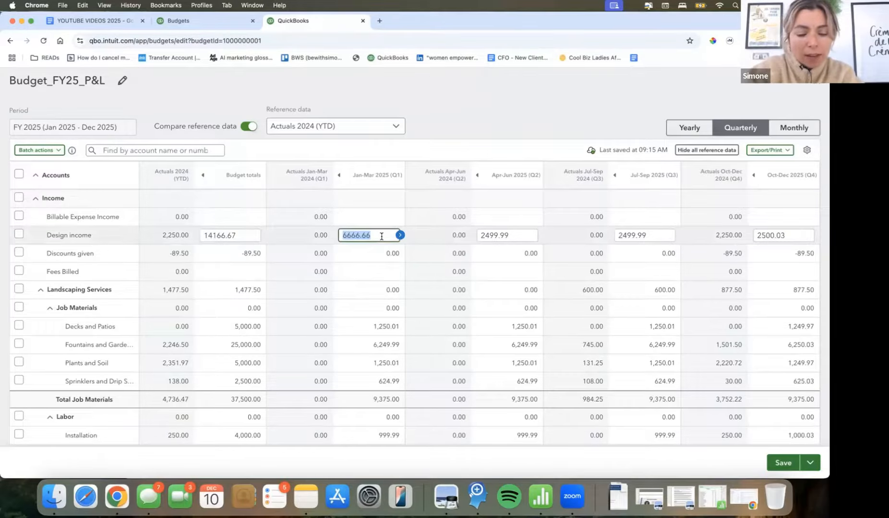
{"action": "type", "text": "2500"}
{"action": "key", "text": "Tab"}
{"action": "type", "text": "2500"}
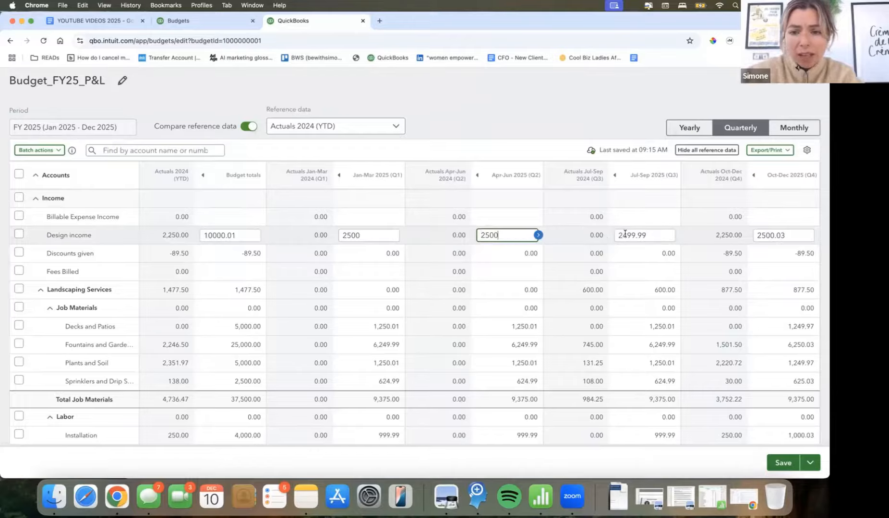
{"action": "key", "text": "Tab"}
{"action": "type", "text": "2500"}
{"action": "left_click", "coordinate": [796, 235]}
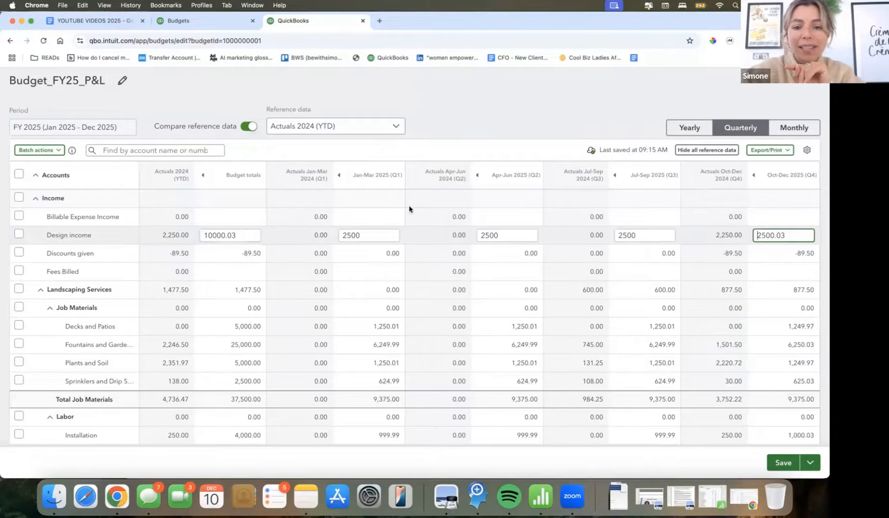
- Show the budget by month and examine the totals for income, expenses and net income across 2025
{"action": "left_click", "coordinate": [790, 129]}
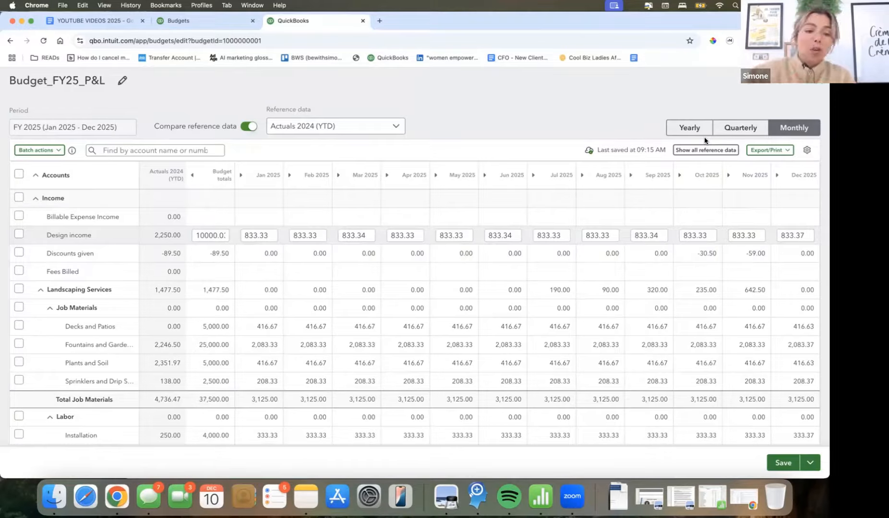
{"action": "scroll", "coordinate": [633, 204], "scroll_direction": "down", "scroll_amount": 10}
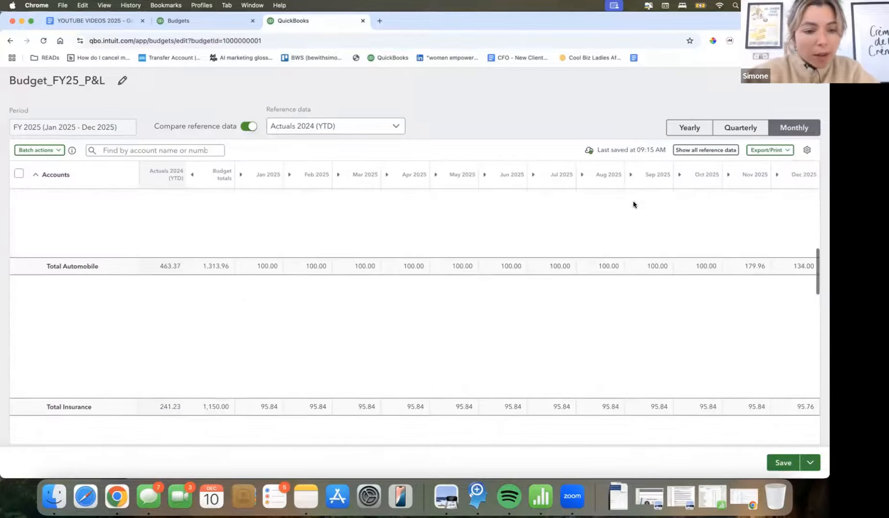
{"action": "scroll", "coordinate": [634, 204], "scroll_direction": "down", "scroll_amount": 10}
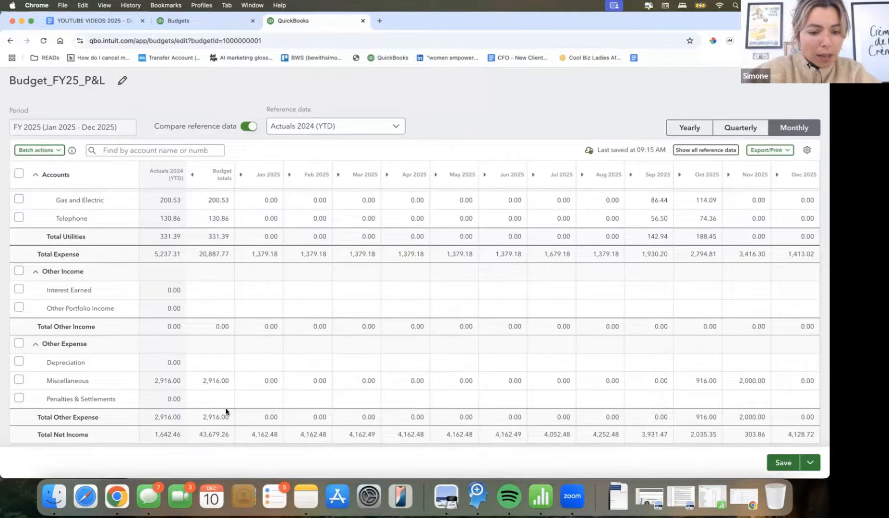
{"action": "scroll", "coordinate": [226, 420], "scroll_direction": "up", "scroll_amount": 8}
{"action": "scroll", "coordinate": [226, 411], "scroll_direction": "up", "scroll_amount": 8}
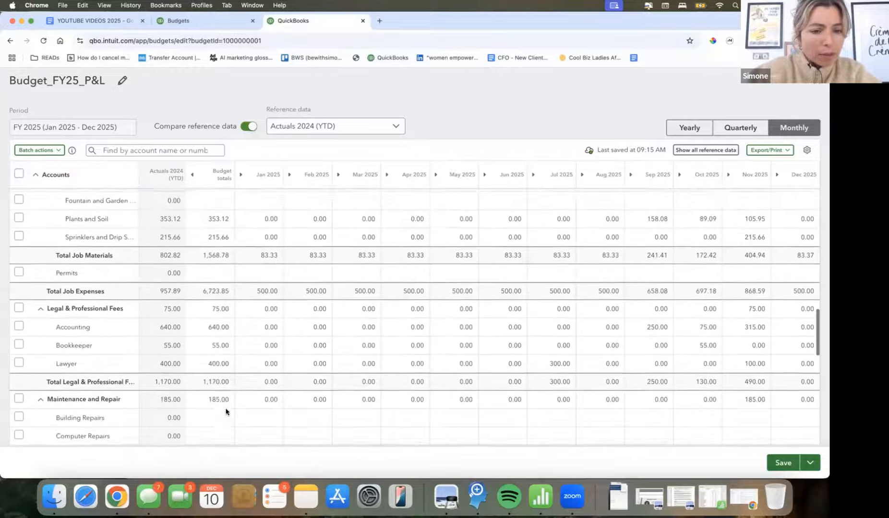
{"action": "scroll", "coordinate": [226, 411], "scroll_direction": "up", "scroll_amount": 10}
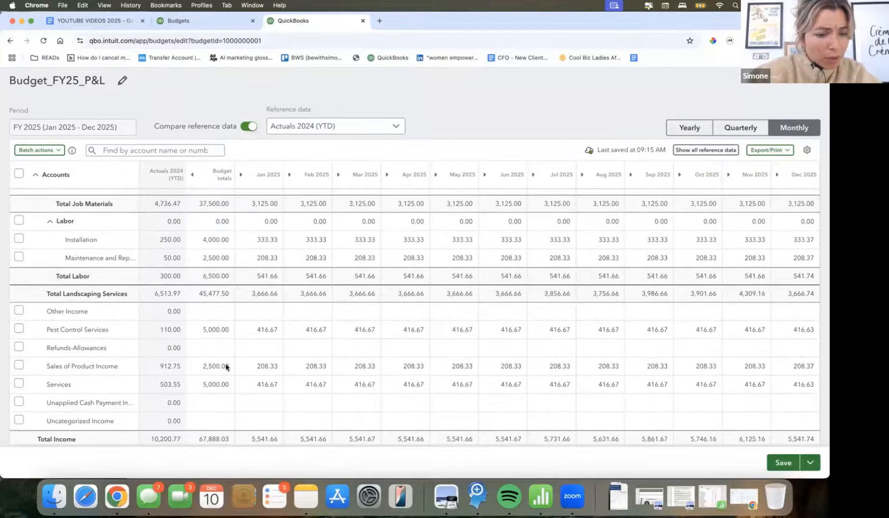
{"action": "scroll", "coordinate": [226, 364], "scroll_direction": "down", "scroll_amount": 1}
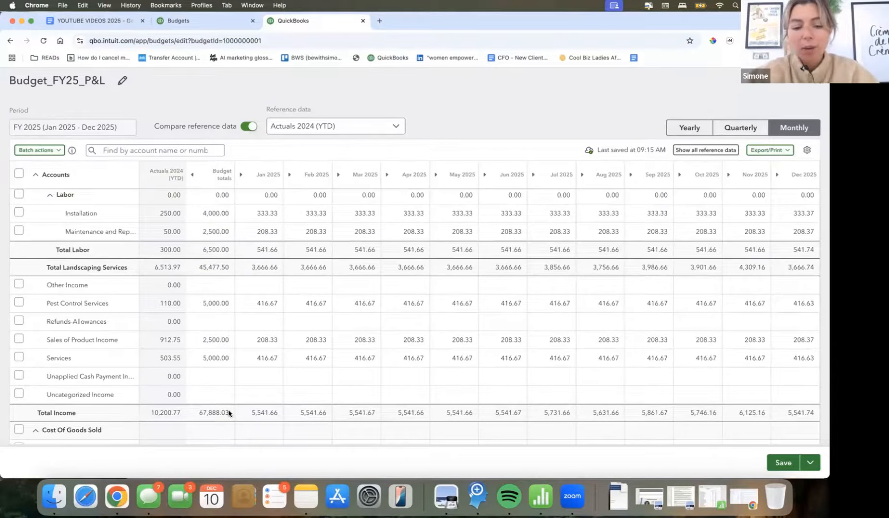
{"action": "scroll", "coordinate": [229, 414], "scroll_direction": "down", "scroll_amount": 15}
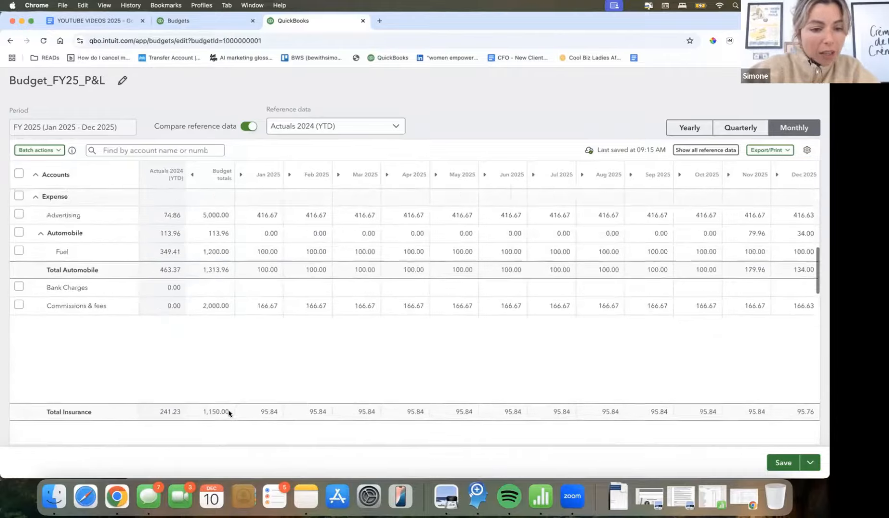
{"action": "scroll", "coordinate": [228, 413], "scroll_direction": "down", "scroll_amount": 4}
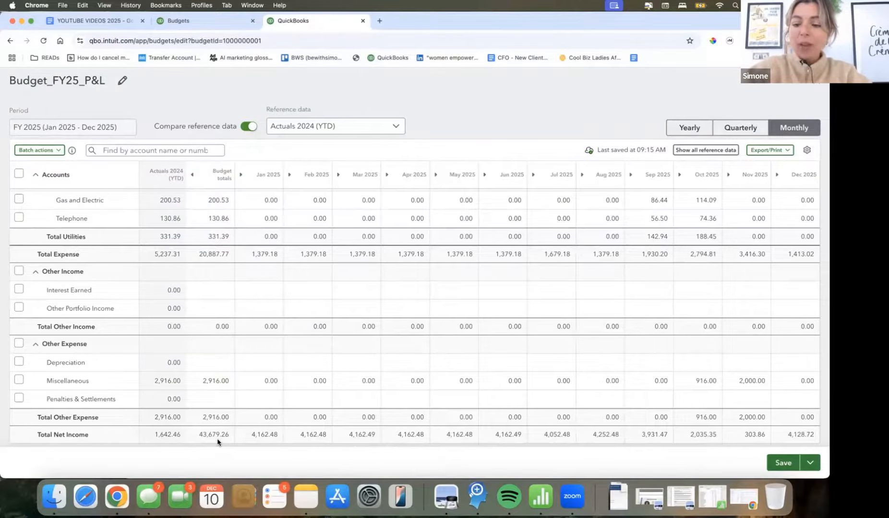
- Save the Budget_FY25_P&L budget and close it
{"action": "left_click", "coordinate": [783, 463]}
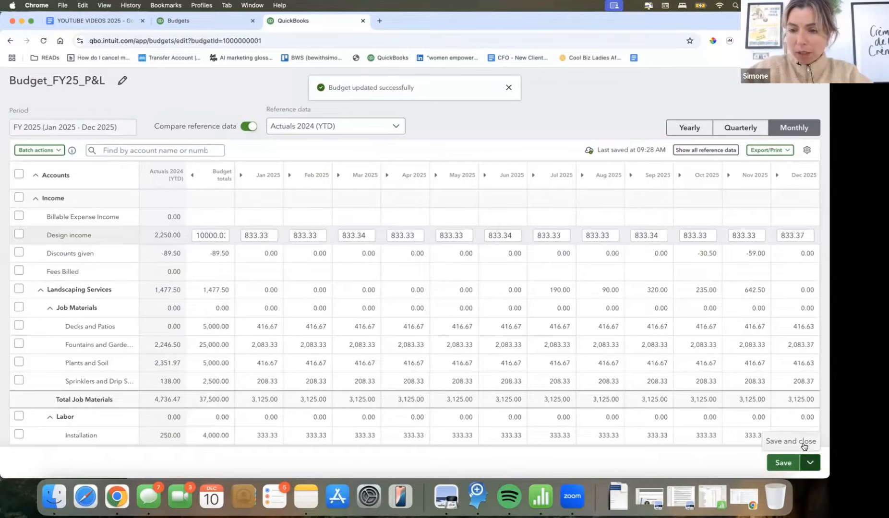
{"action": "left_click", "coordinate": [804, 446]}
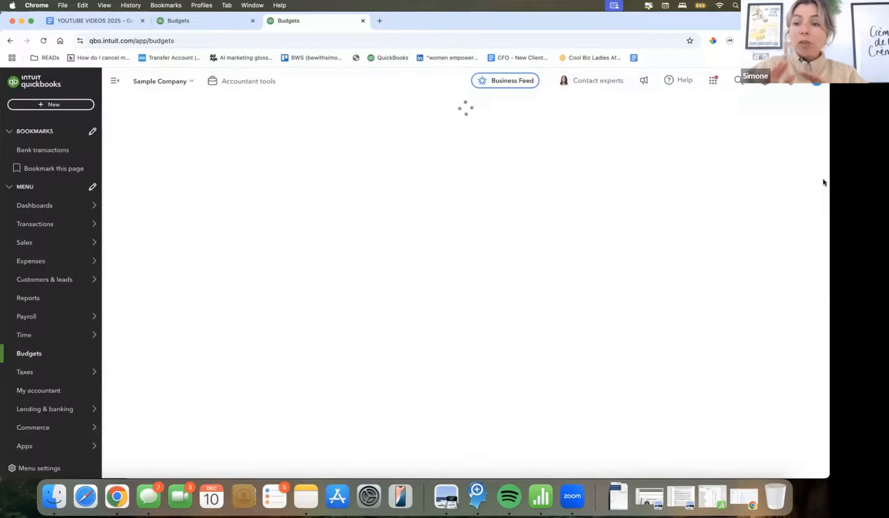